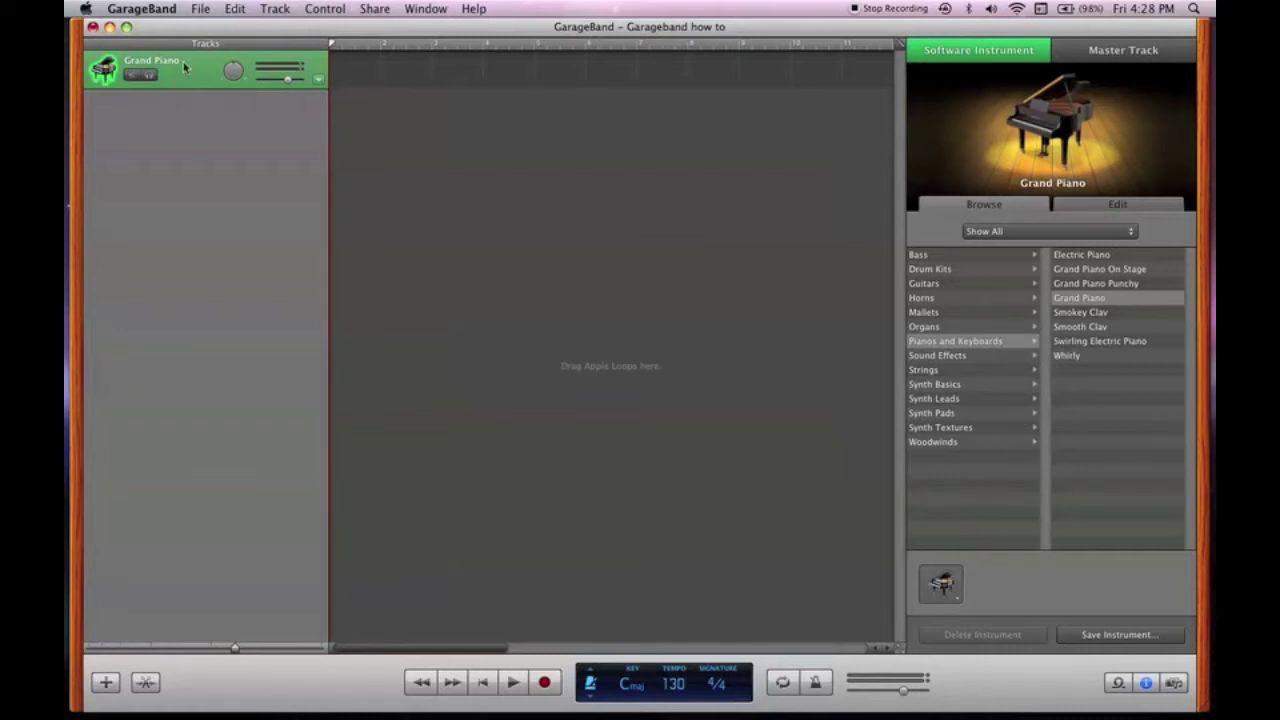
- Load the 'drums' preset from Drum Kits onto the track
{"action": "left_click", "coordinate": [966, 270]}
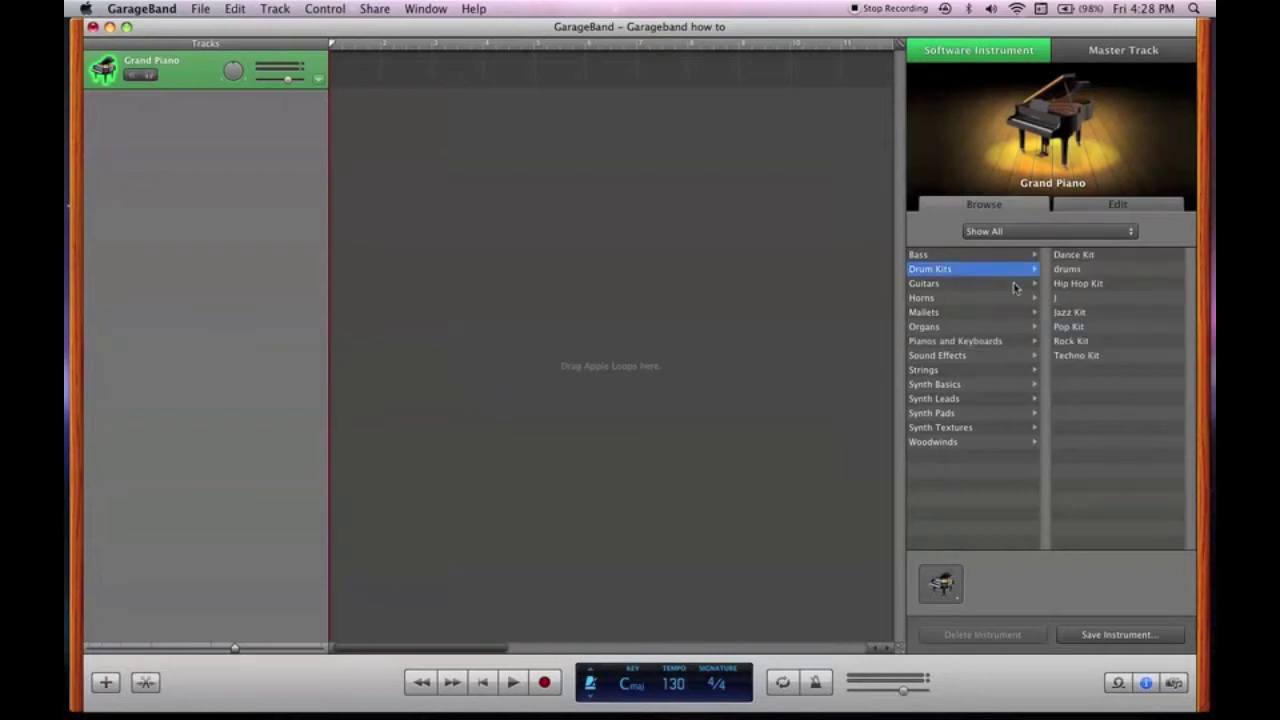
{"action": "left_click", "coordinate": [1066, 270]}
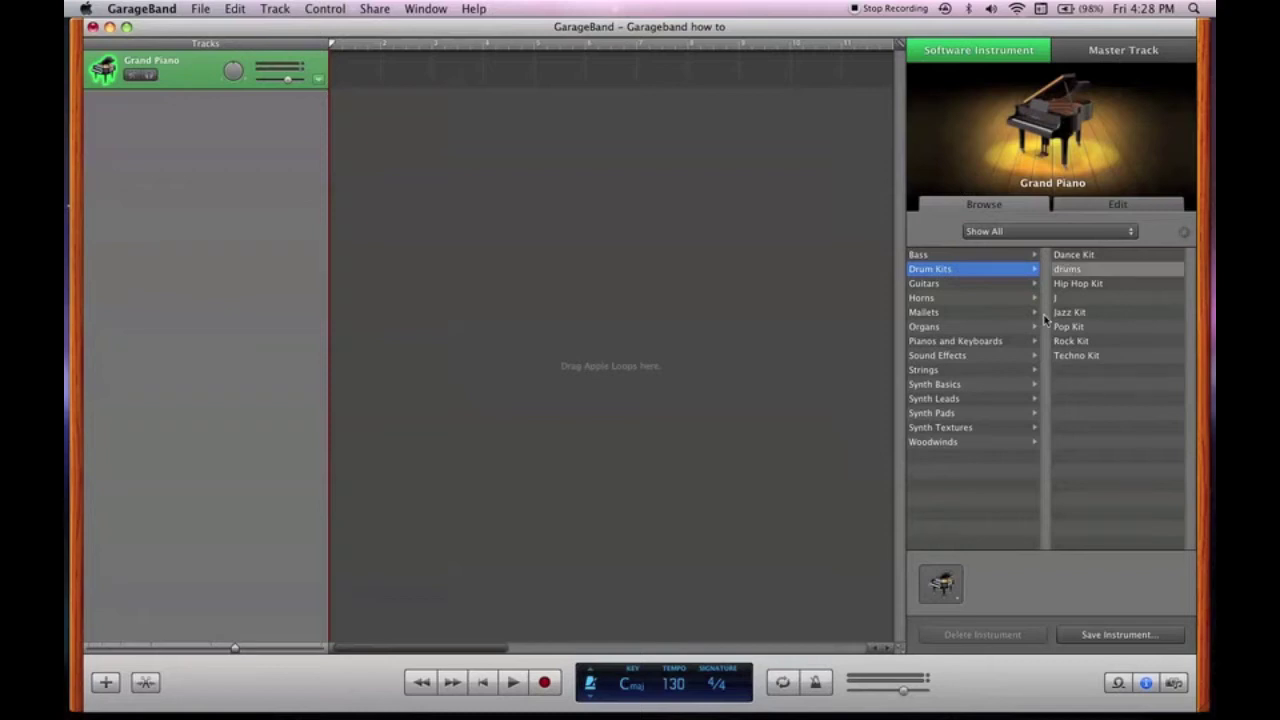
{"action": "left_click", "coordinate": [1087, 273]}
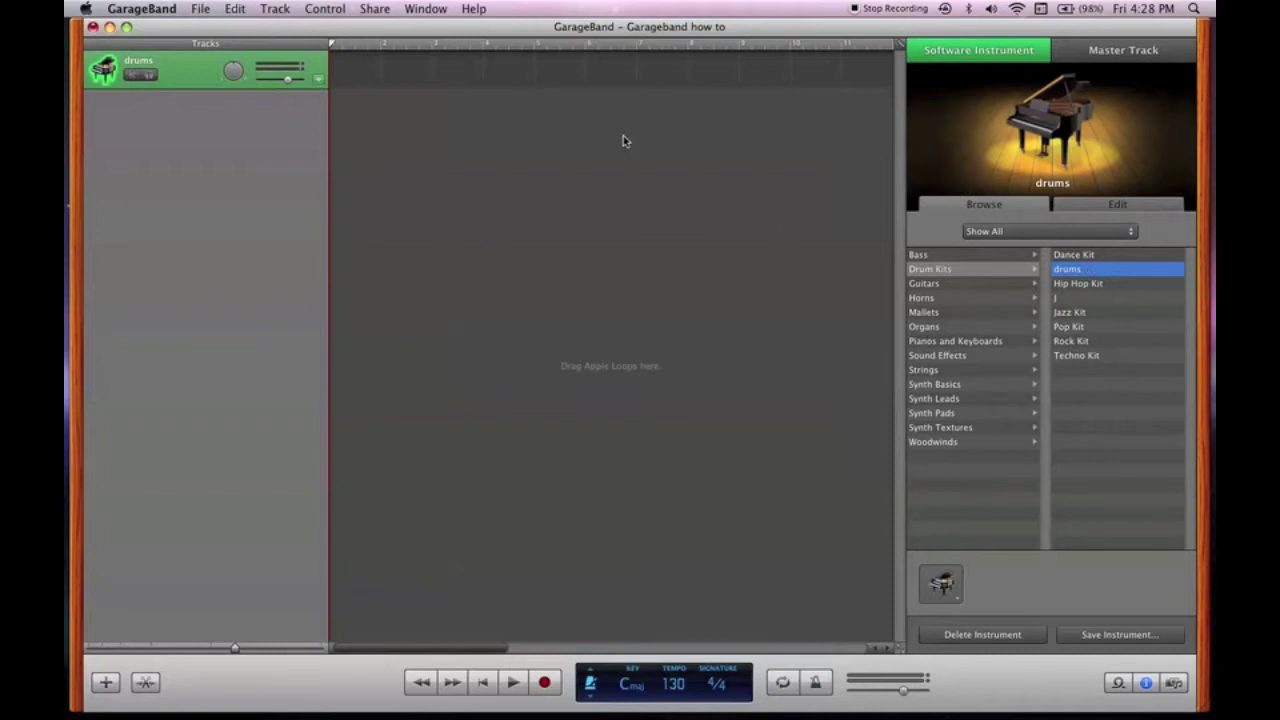
- Open Musical Typing and audition drum hits, shifting octaves down and up with Z and X
{"action": "left_click", "coordinate": [444, 12]}
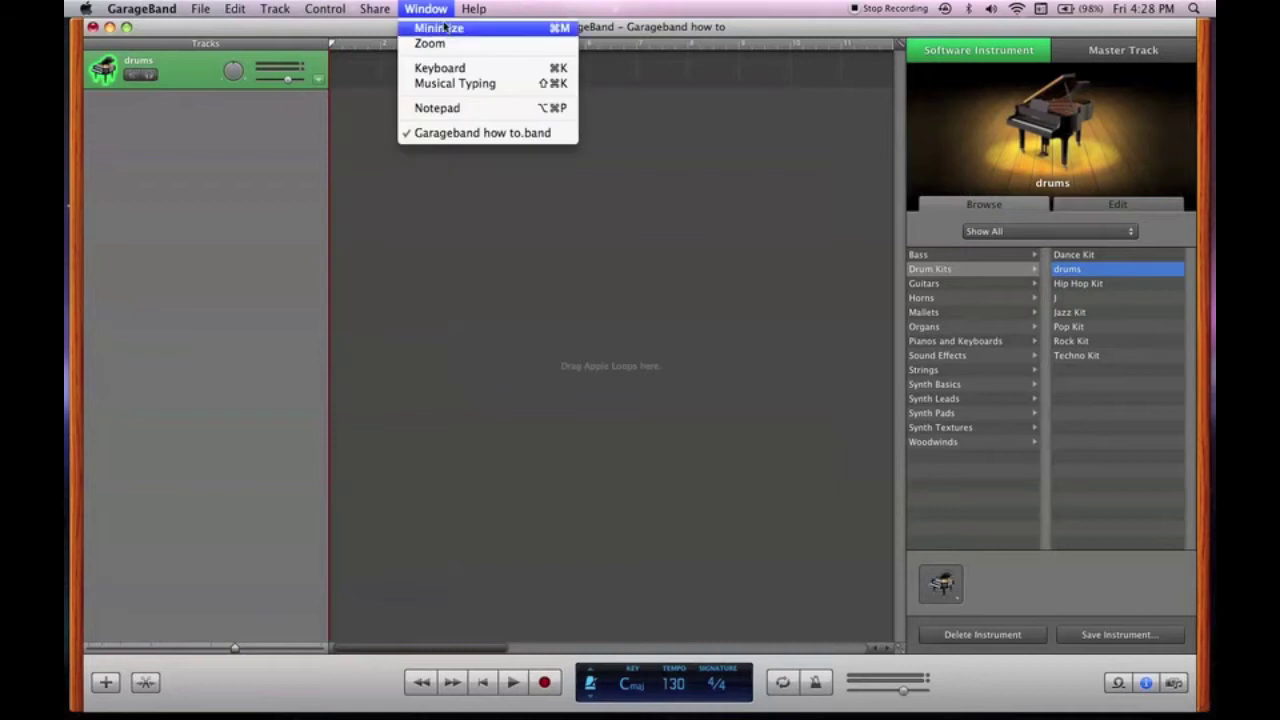
{"action": "left_click", "coordinate": [455, 84]}
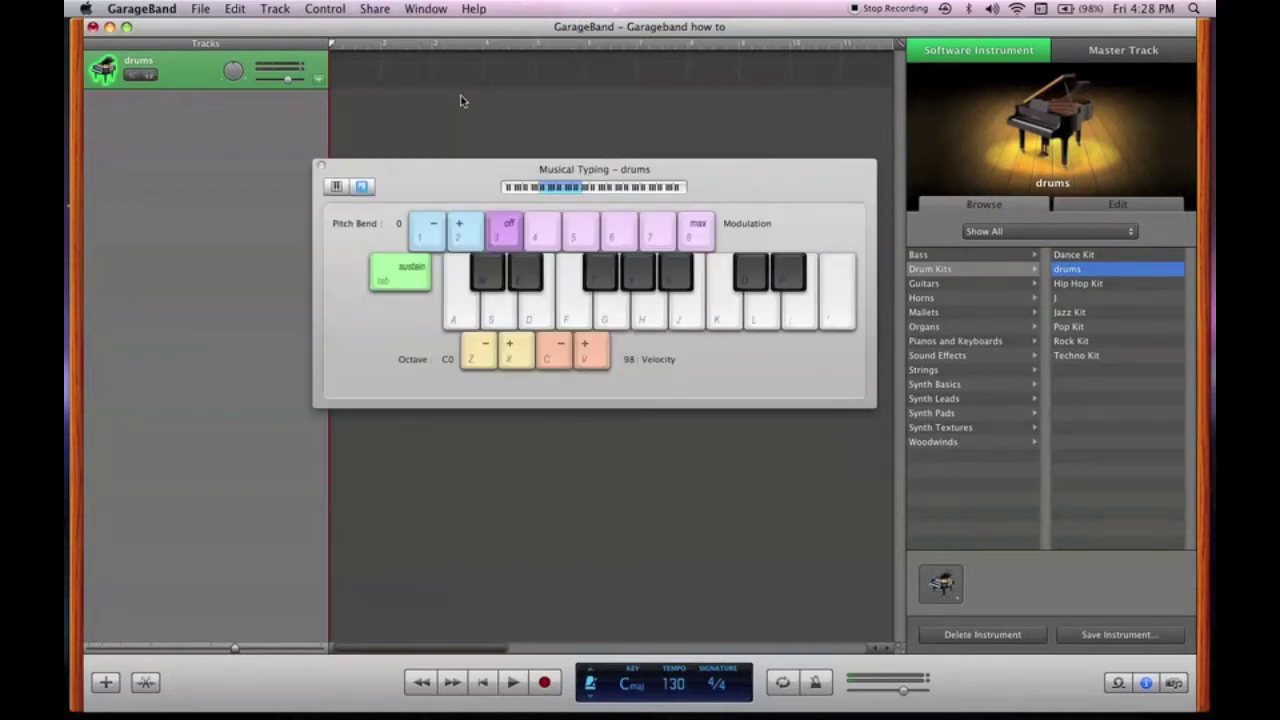
{"action": "key", "text": "l"}
{"action": "key", "text": "k"}
{"action": "key", "text": "k"}
{"action": "key", "text": "z"}
{"action": "key", "text": "c"}
{"action": "key", "text": "k"}
{"action": "key", "text": "x"}
{"action": "key", "text": "k"}
{"action": "key", "text": "h"}
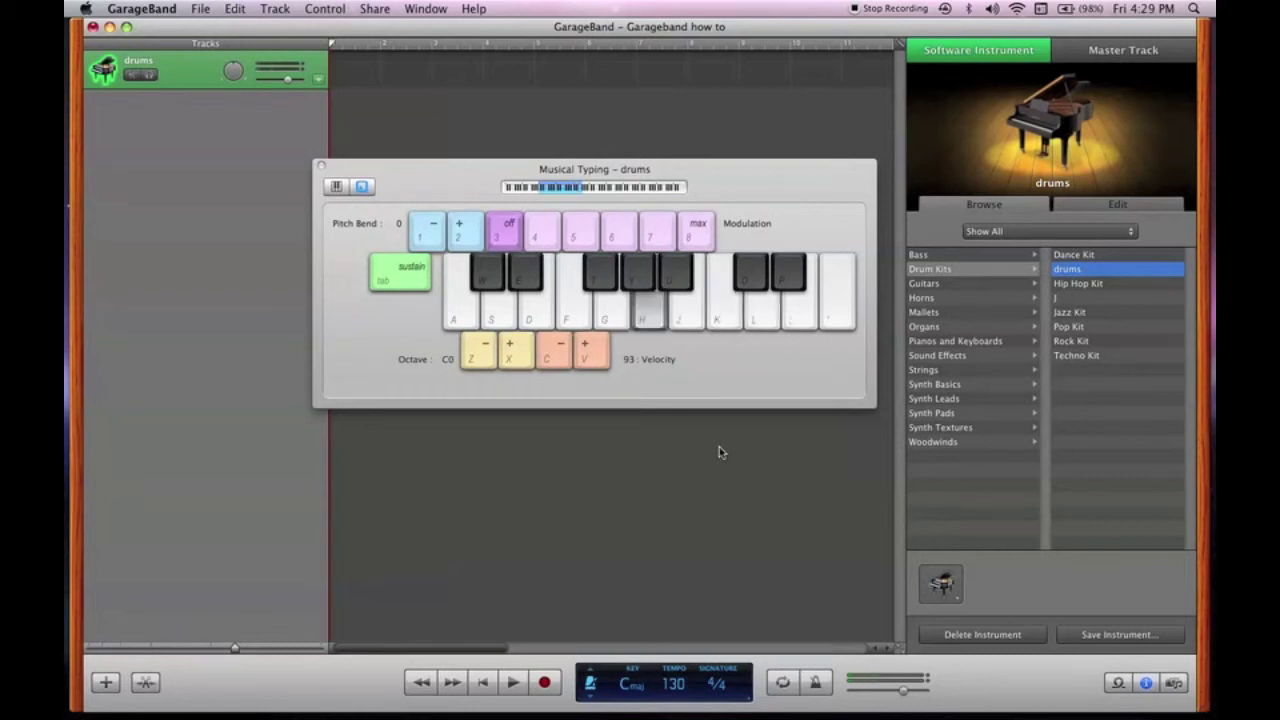
{"action": "key", "text": "f"}
{"action": "key", "text": "k"}
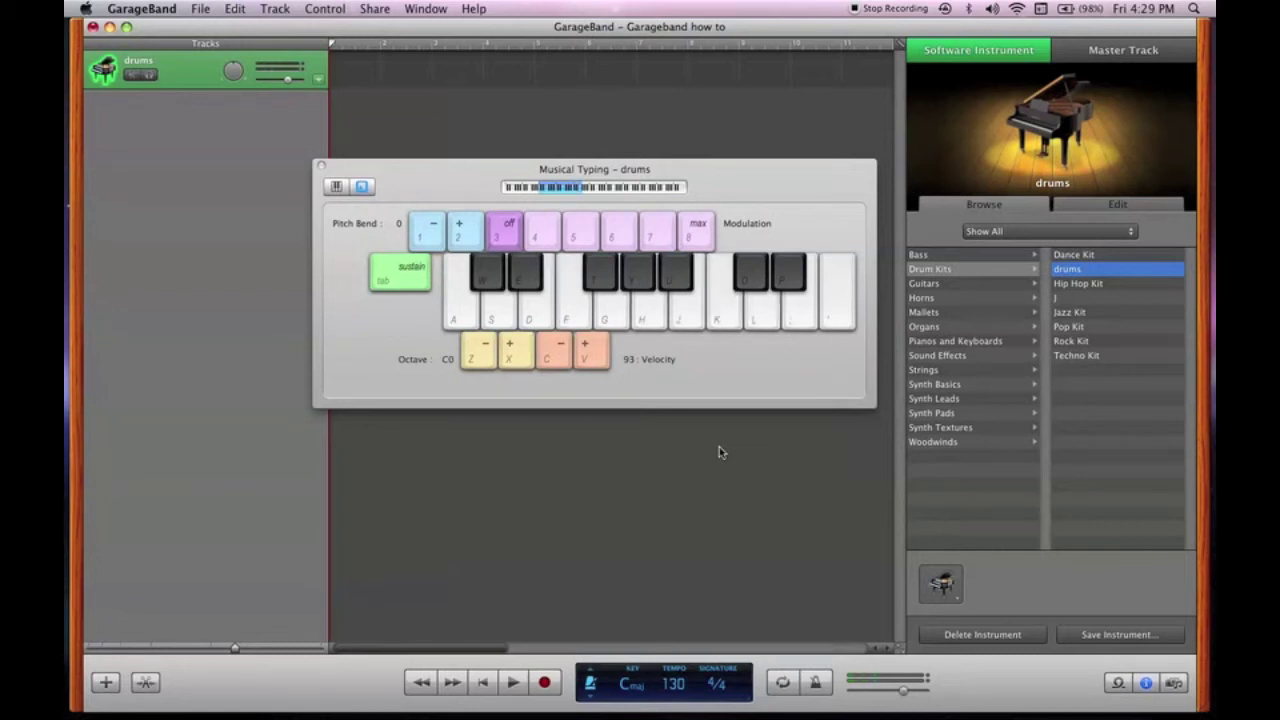
{"action": "key", "text": "k"}
{"action": "key", "text": "x"}
{"action": "key", "text": "f"}
{"action": "key", "text": "g"}
{"action": "key", "text": "z"}
{"action": "key", "text": "k"}
- Record a few drum hits into a short region at the start of the track
{"action": "left_click", "coordinate": [546, 682]}
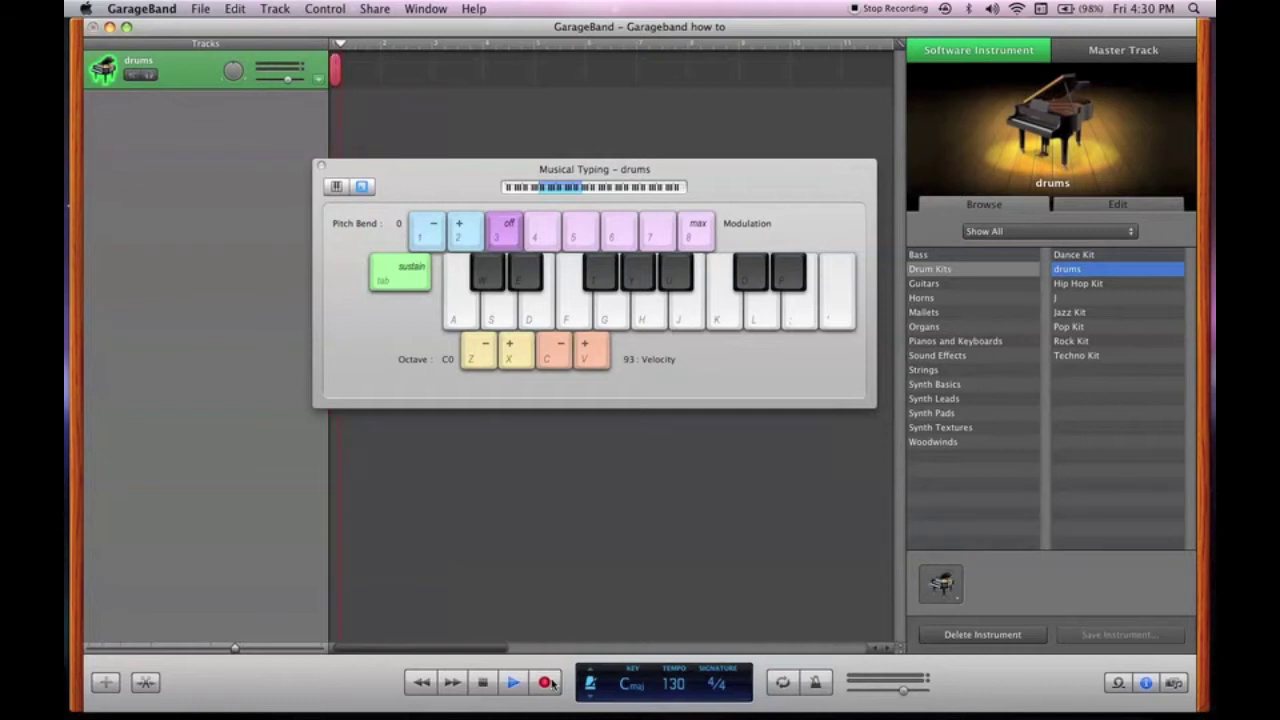
{"action": "key", "text": "k"}
{"action": "key", "text": "k"}
{"action": "key", "text": "x"}
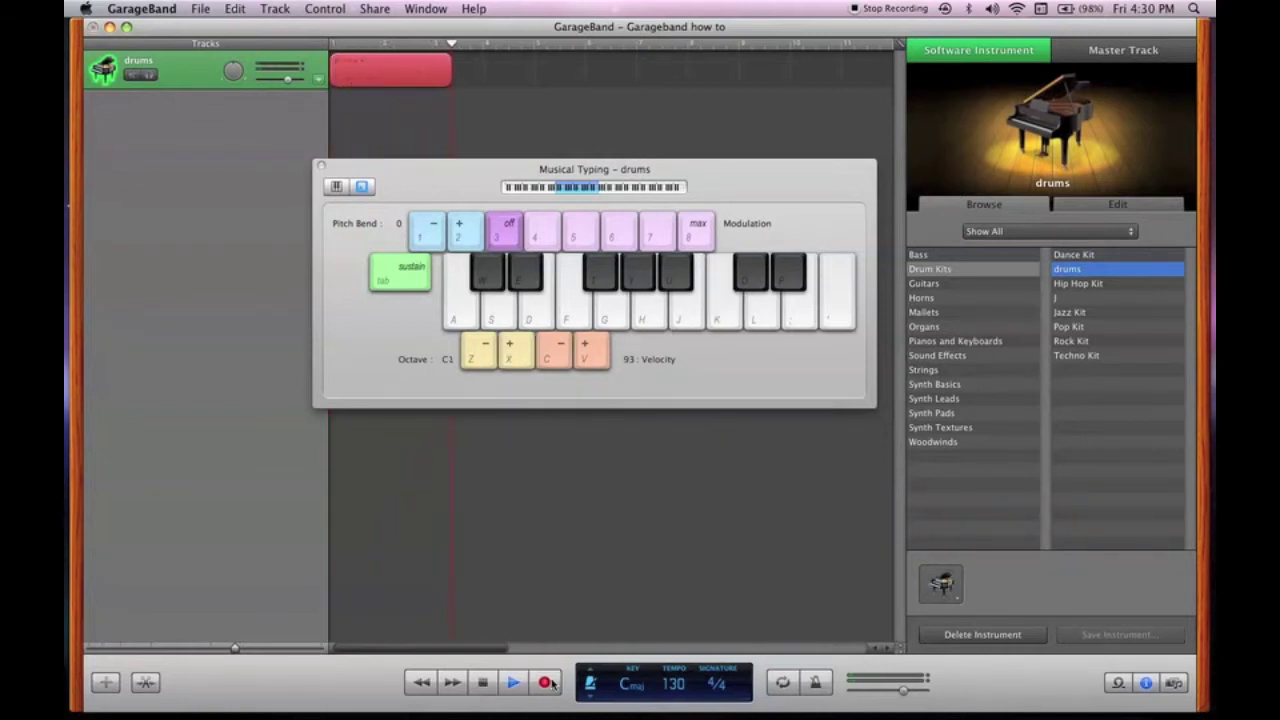
{"action": "left_click", "coordinate": [546, 682]}
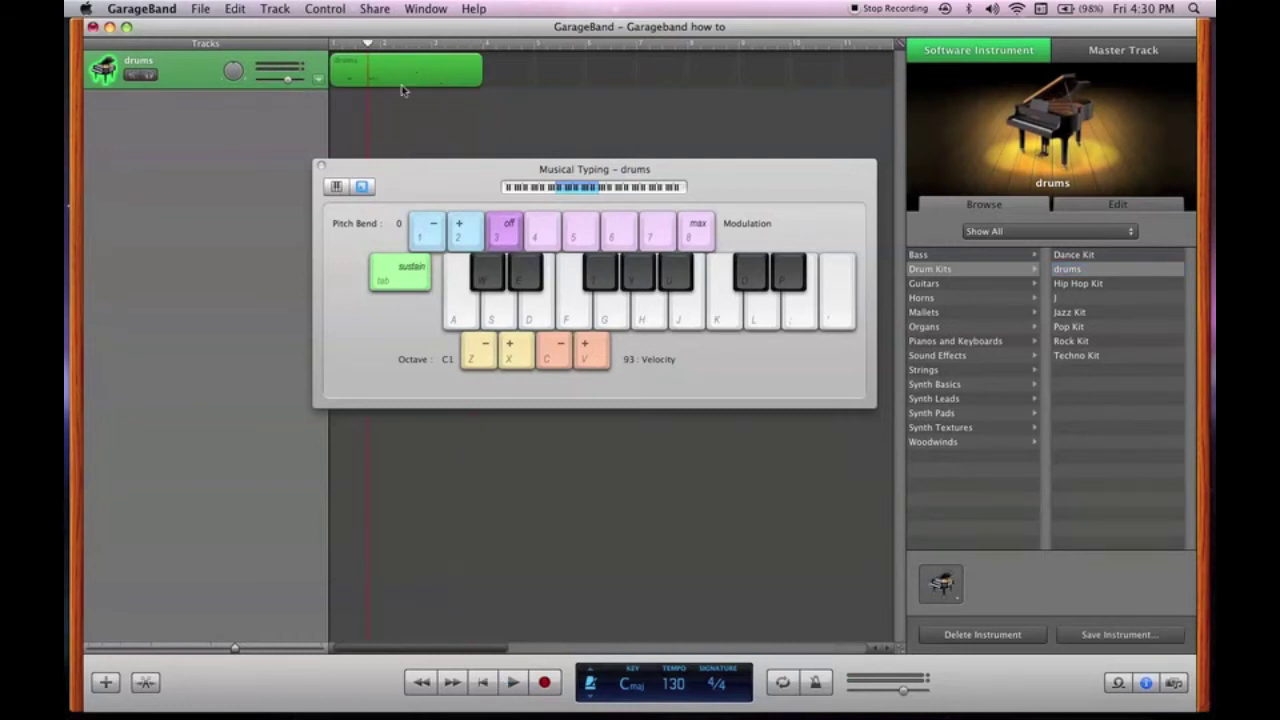
- Open the drums region in the Piano Roll and delete the lone leftmost note
{"action": "double_click", "coordinate": [433, 79]}
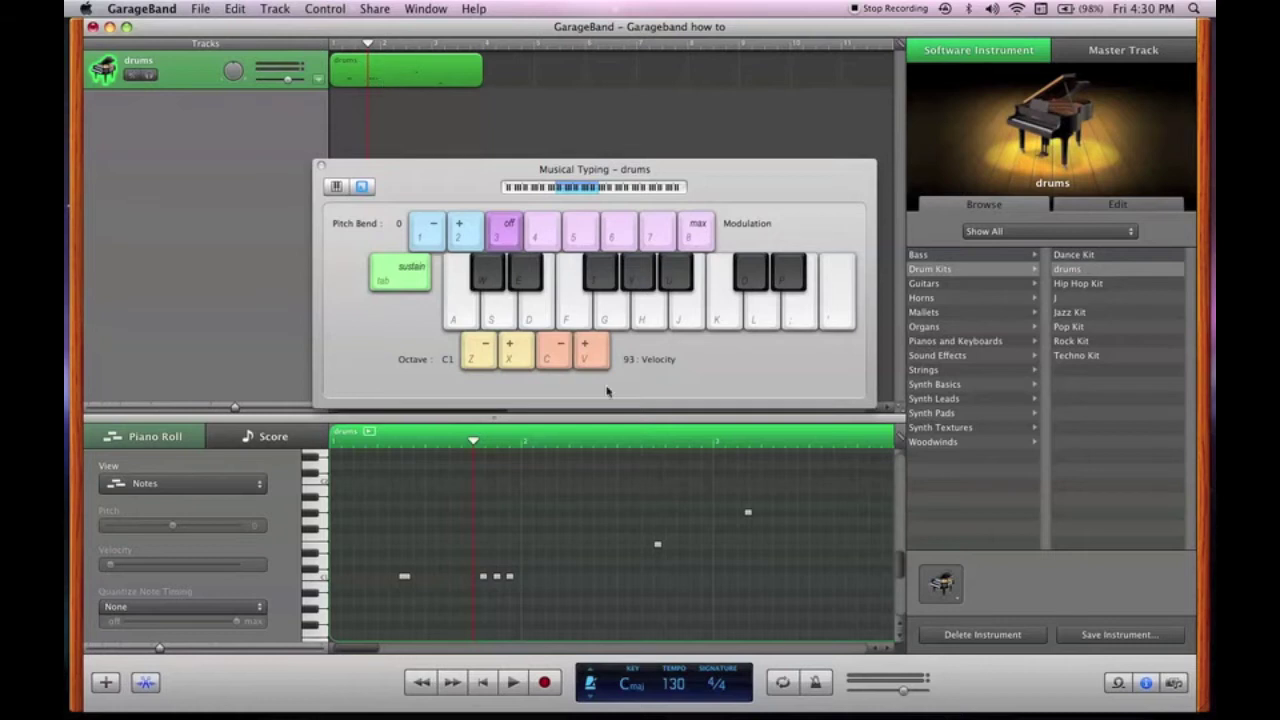
{"action": "left_click", "coordinate": [484, 577]}
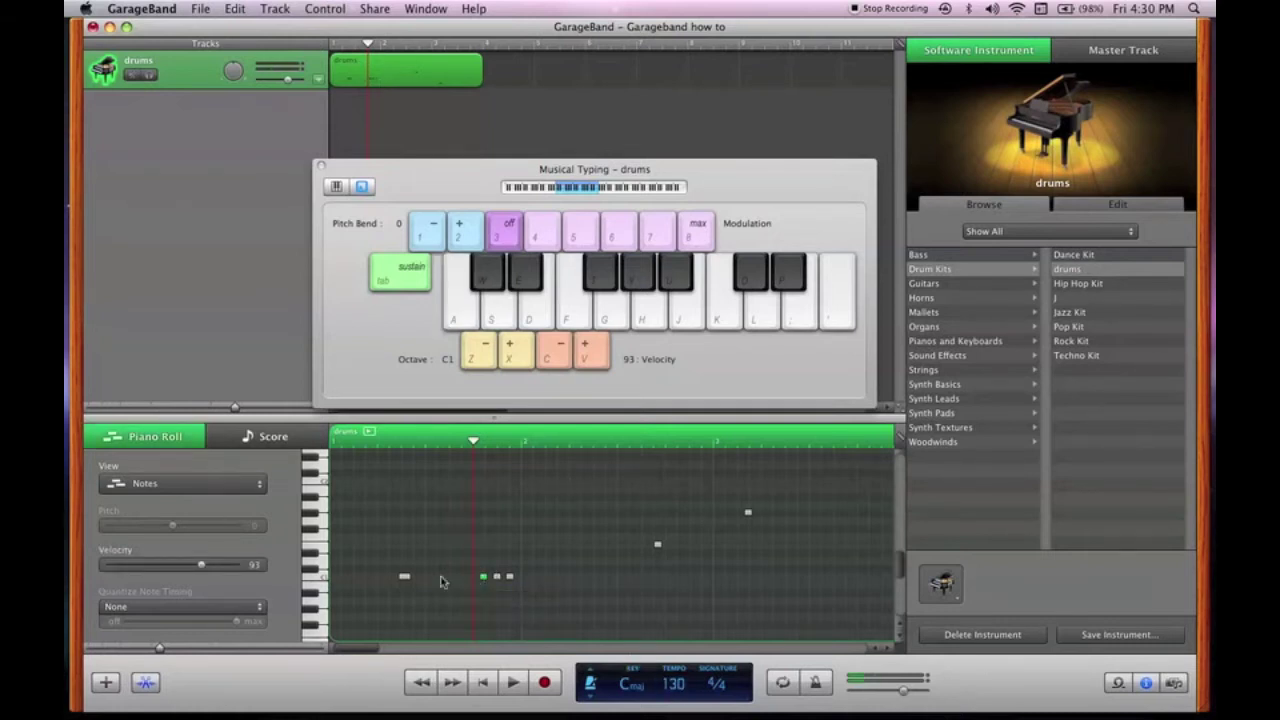
{"action": "left_click", "coordinate": [404, 576]}
{"action": "key", "text": "Delete"}
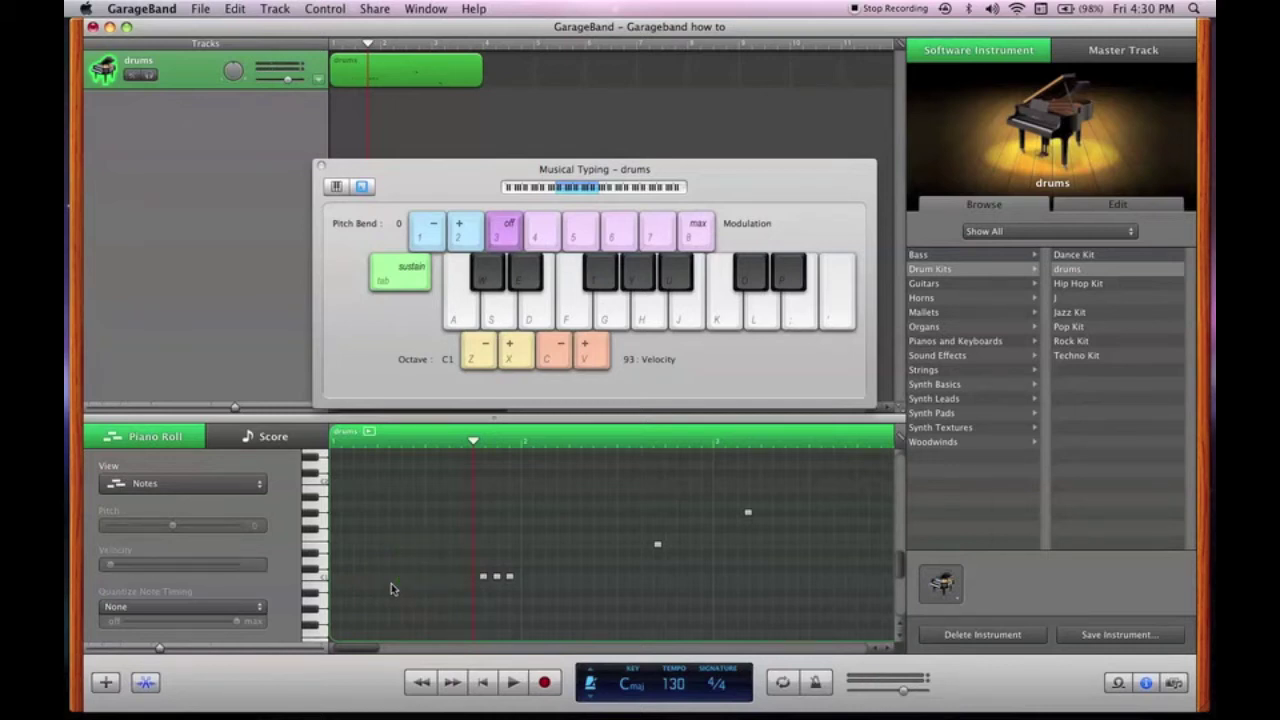
- Move the remaining notes and the highest note earlier toward the region start
{"action": "left_click_drag", "start_coordinate": [443, 490], "coordinate": [768, 610]}
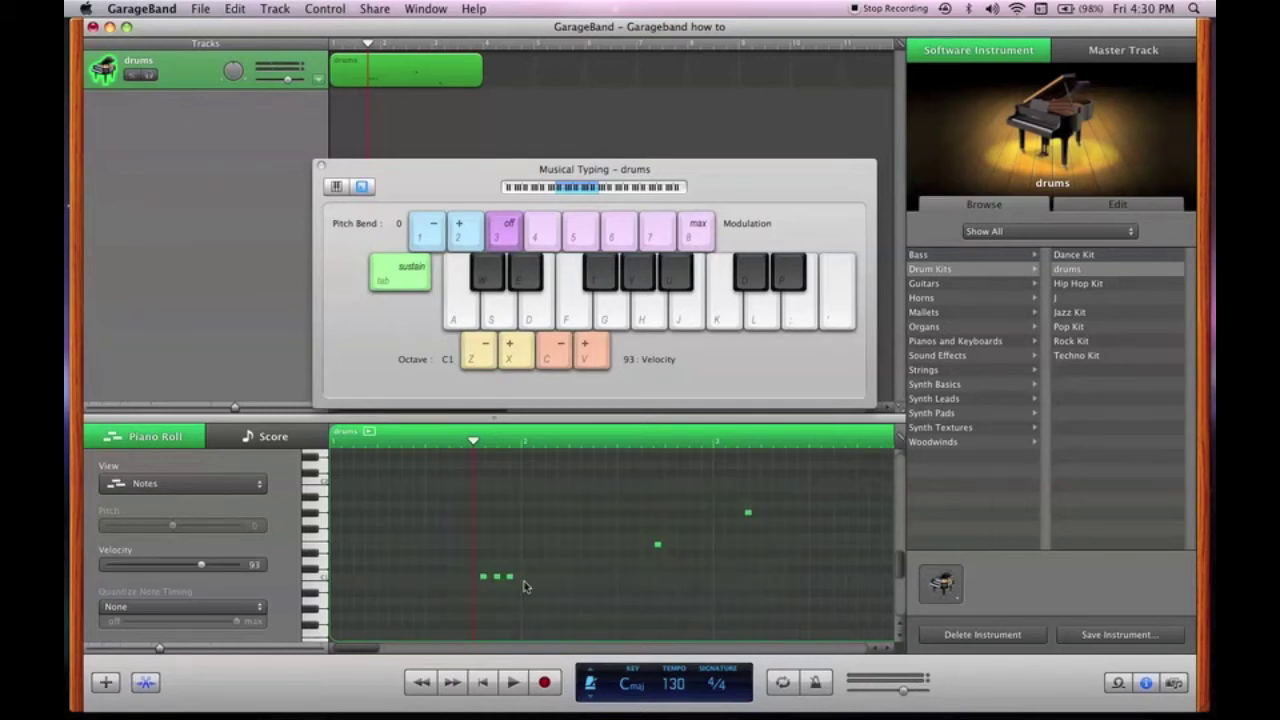
{"action": "left_click_drag", "start_coordinate": [480, 585], "coordinate": [333, 585]}
{"action": "left_click", "coordinate": [598, 514]}
{"action": "left_click_drag", "start_coordinate": [600, 518], "coordinate": [336, 516]}
{"action": "left_click", "coordinate": [375, 442]}
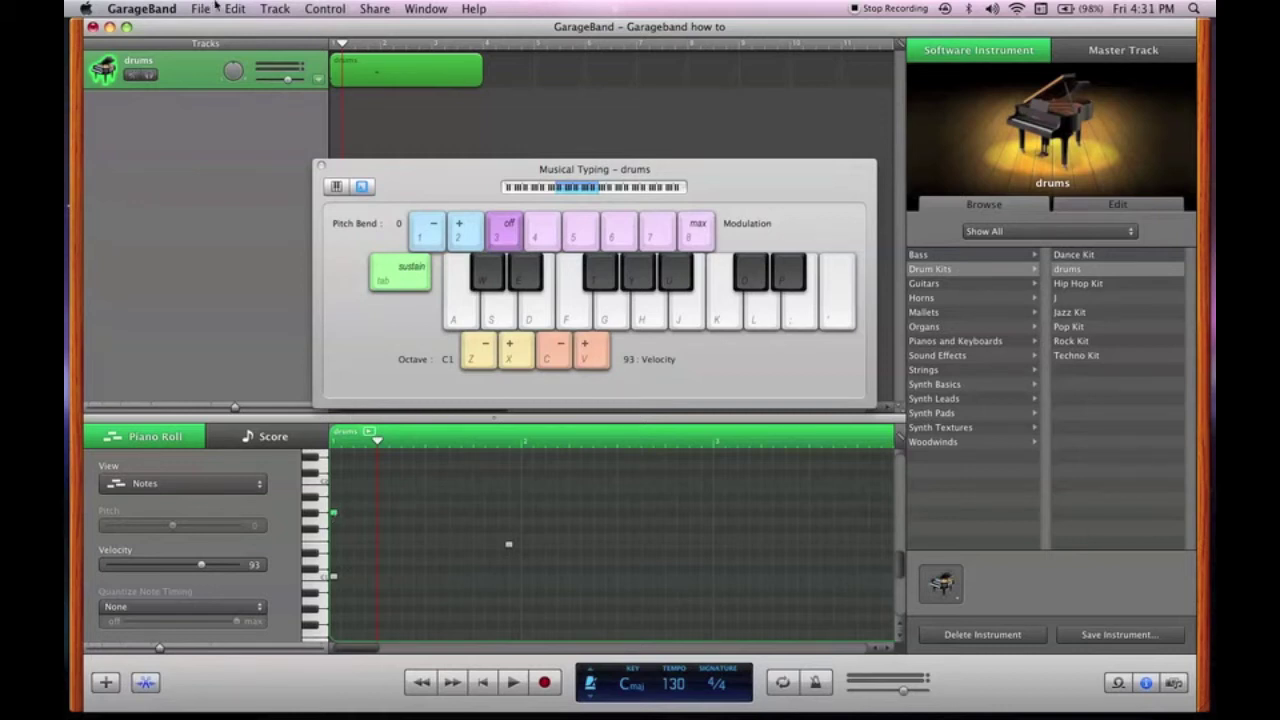
{"action": "left_click", "coordinate": [236, 9]}
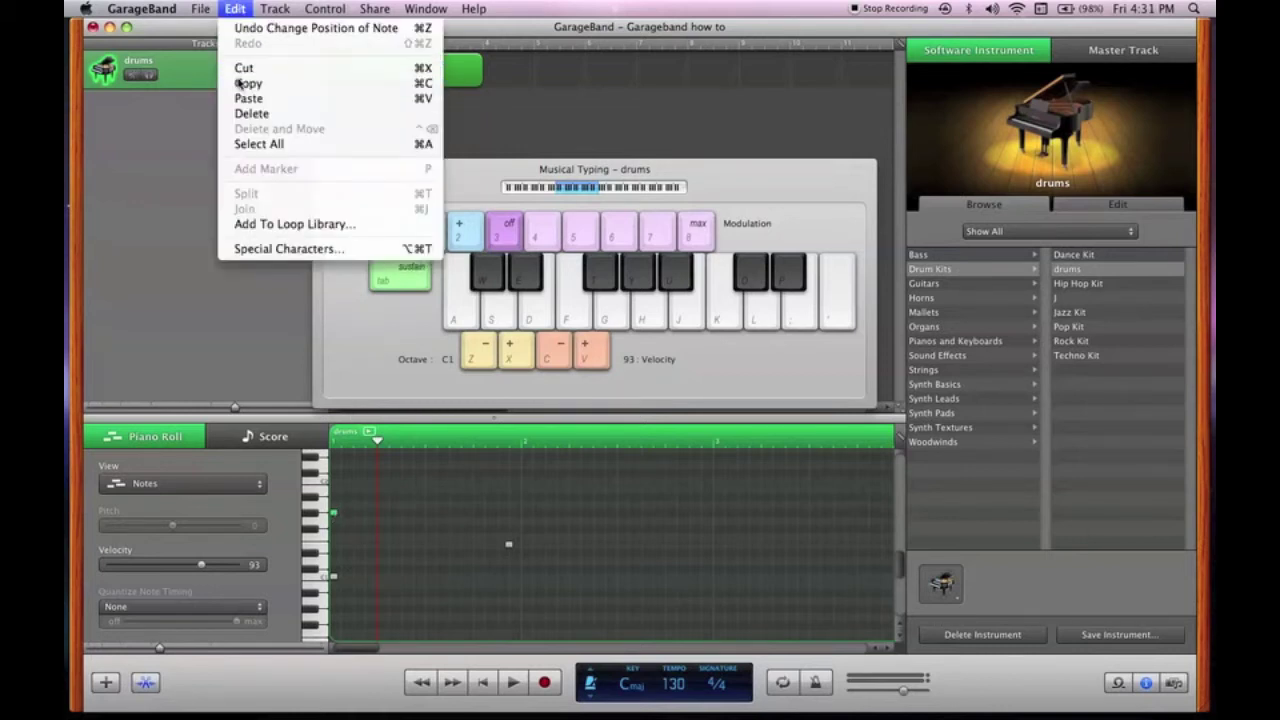
- Copy the selected note and paste it at the pattern's start
{"action": "left_click", "coordinate": [240, 84]}
{"action": "mouse_move", "coordinate": [402, 442]}
{"action": "left_mouse_down"}
{"action": "mouse_move", "coordinate": [428, 443]}
{"action": "mouse_move", "coordinate": [364, 442]}
{"action": "mouse_move", "coordinate": [378, 444]}
{"action": "left_mouse_up"}
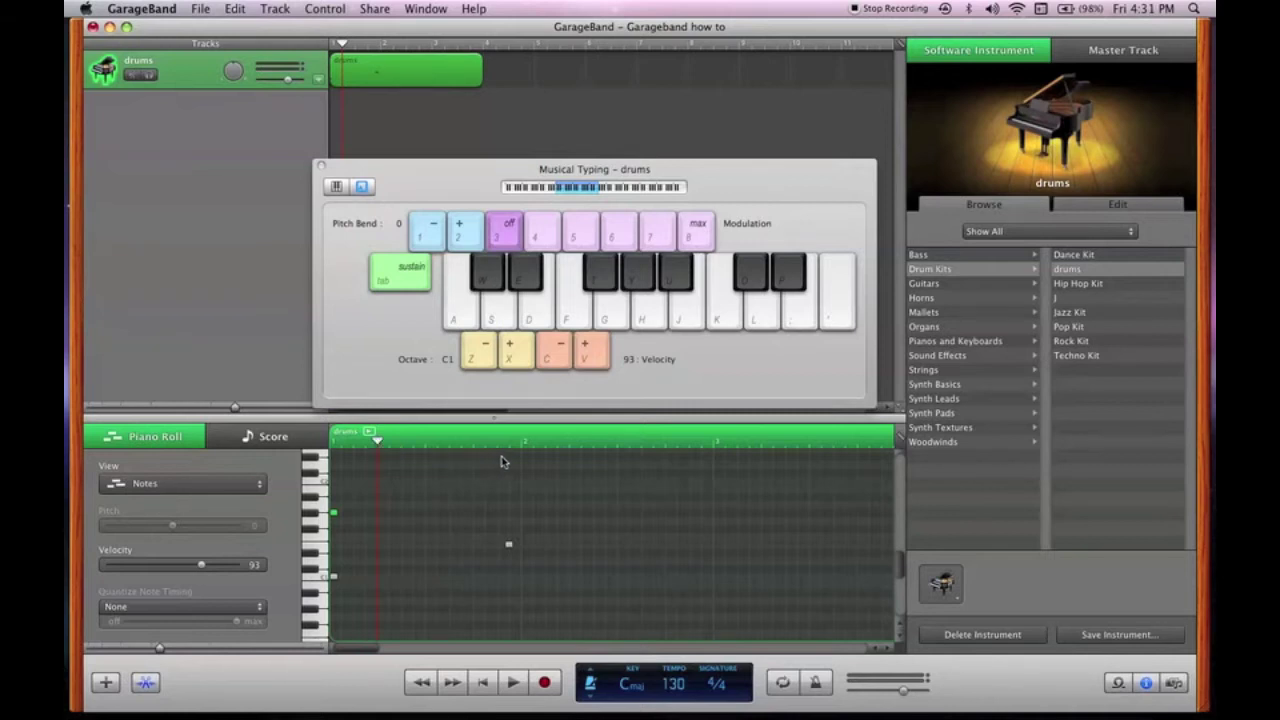
{"action": "left_click_drag", "start_coordinate": [413, 443], "coordinate": [426, 446]}
{"action": "left_click", "coordinate": [523, 444]}
{"action": "left_click", "coordinate": [377, 441]}
{"action": "left_click", "coordinate": [234, 8]}
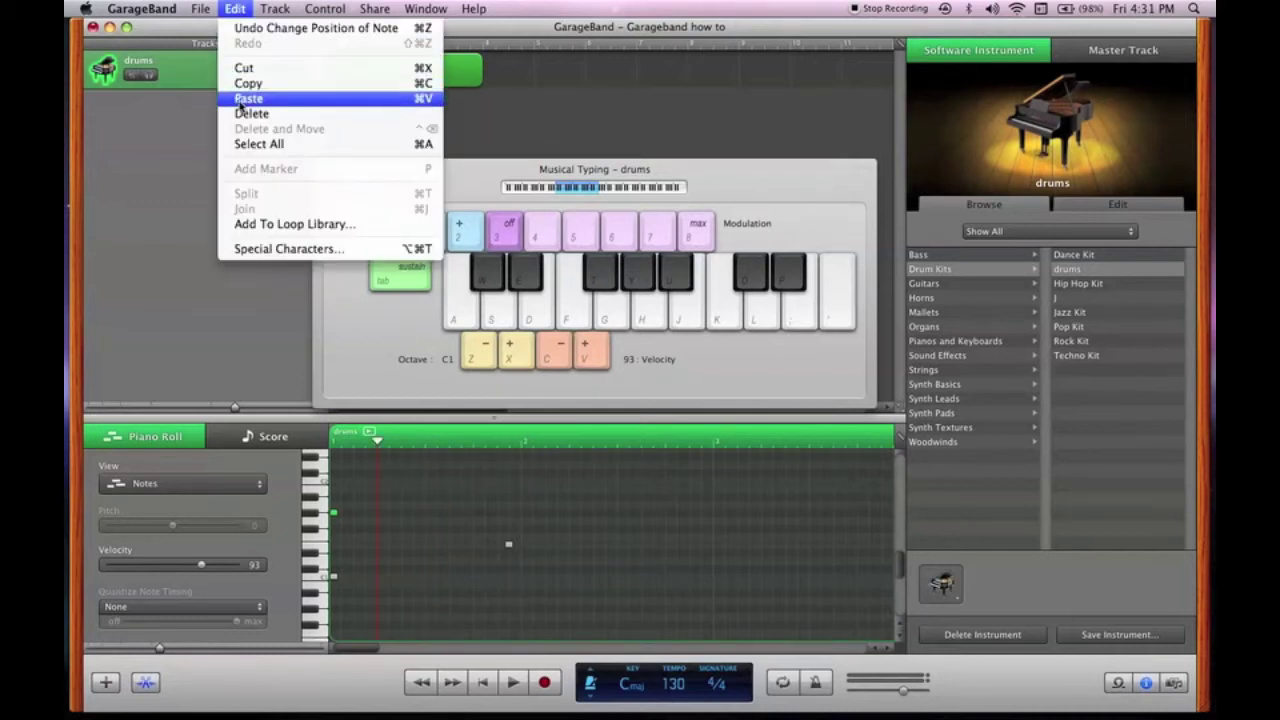
{"action": "left_click", "coordinate": [242, 100]}
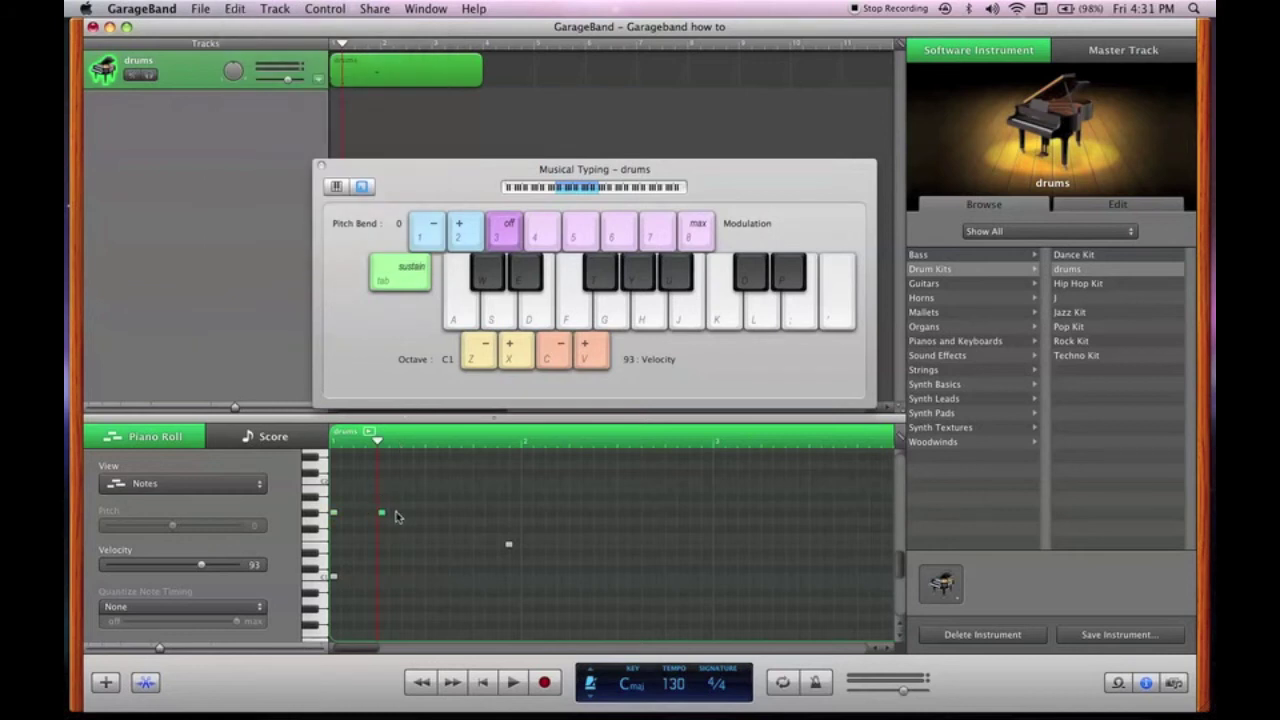
- Paste copies of the two notes on one pitch at the next beat
{"action": "left_click", "coordinate": [342, 509]}
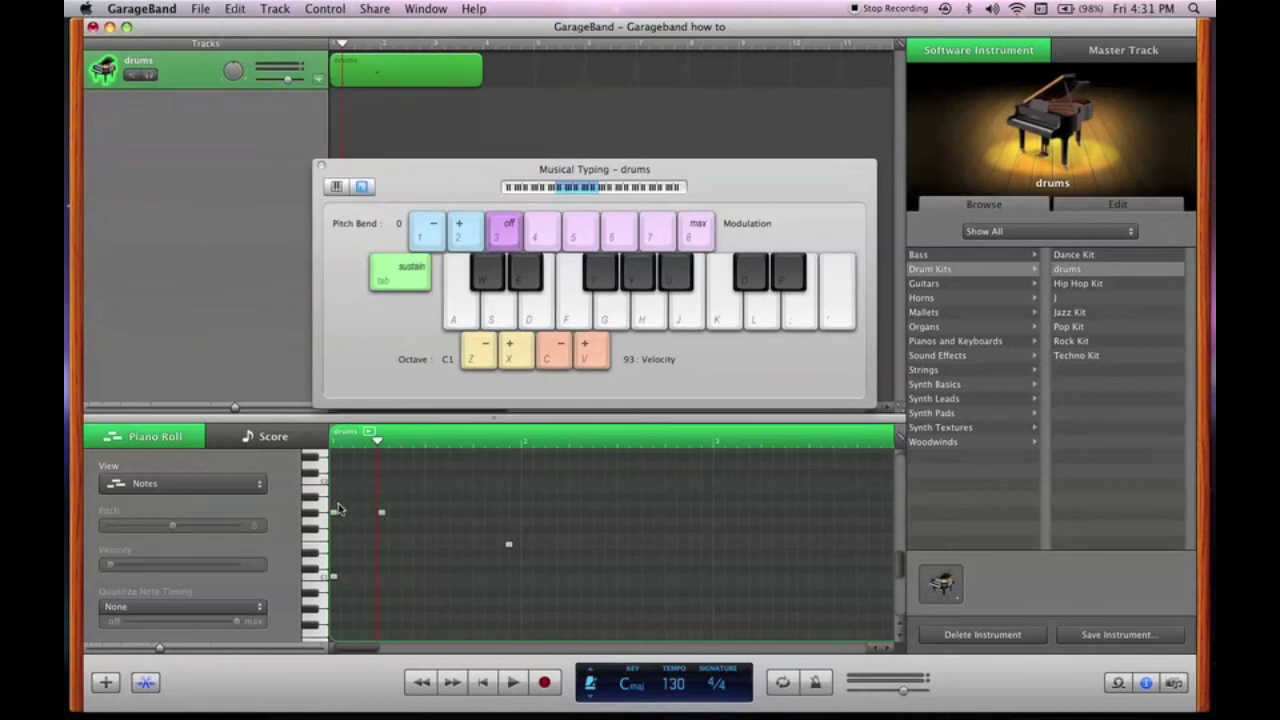
{"action": "left_click", "coordinate": [356, 513]}
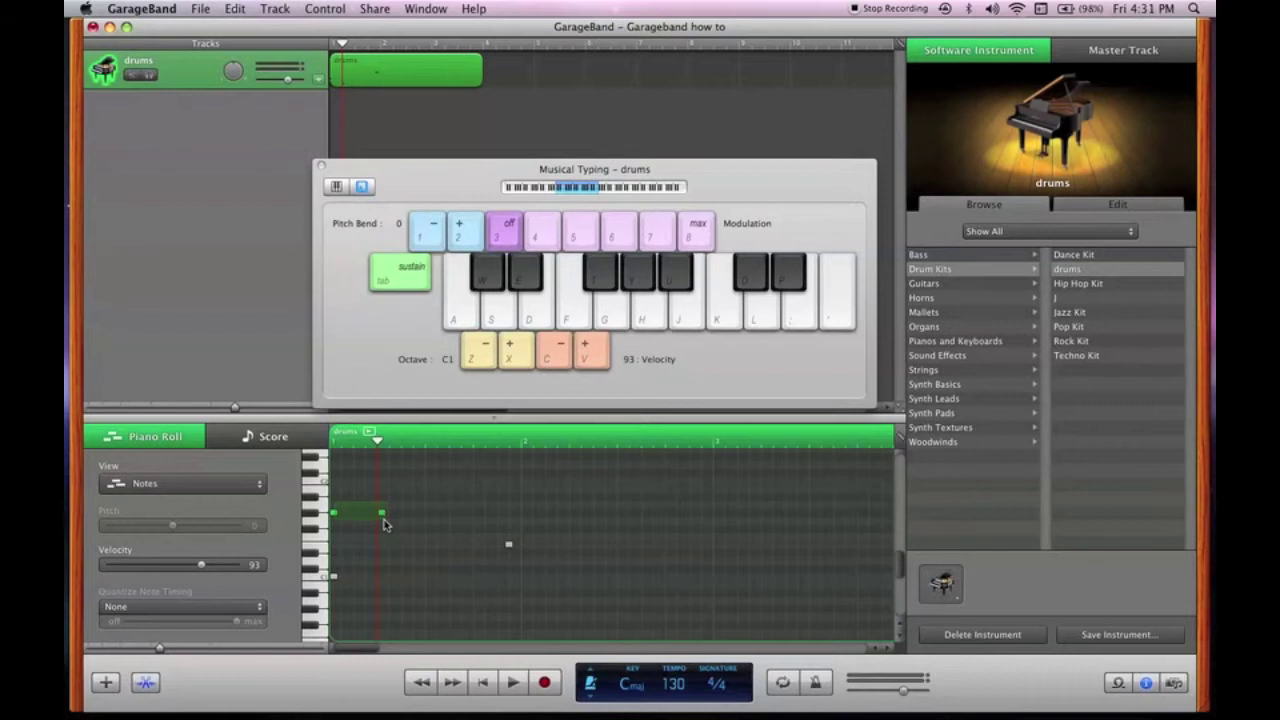
{"action": "left_click_drag", "start_coordinate": [385, 523], "coordinate": [384, 523]}
{"action": "left_click", "coordinate": [424, 441]}
{"action": "key", "text": "super+v"}
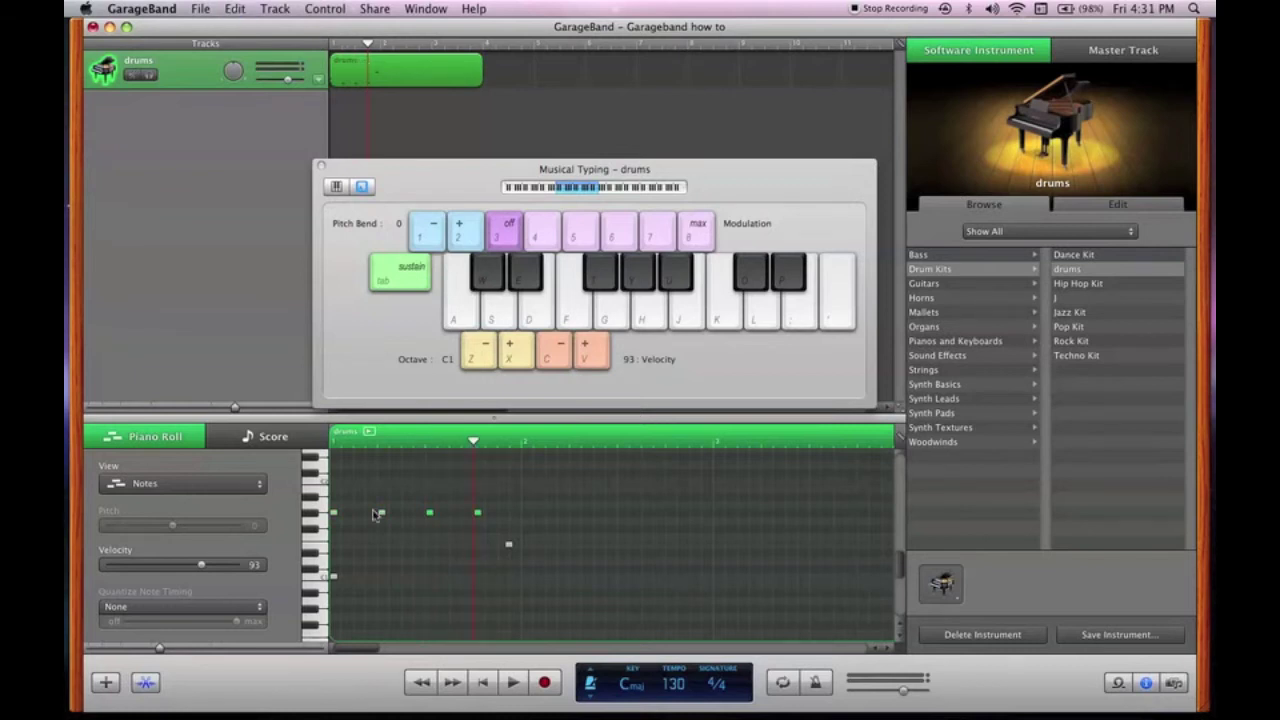
- Copy four selected notes, paste them further along, and play the pattern from the start
{"action": "left_click_drag", "start_coordinate": [338, 497], "coordinate": [491, 530]}
{"action": "left_click", "coordinate": [521, 440]}
{"action": "key", "text": "super+c"}
{"action": "key", "text": "super+v"}
{"action": "key", "text": "Return"}
{"action": "key", "text": "space"}
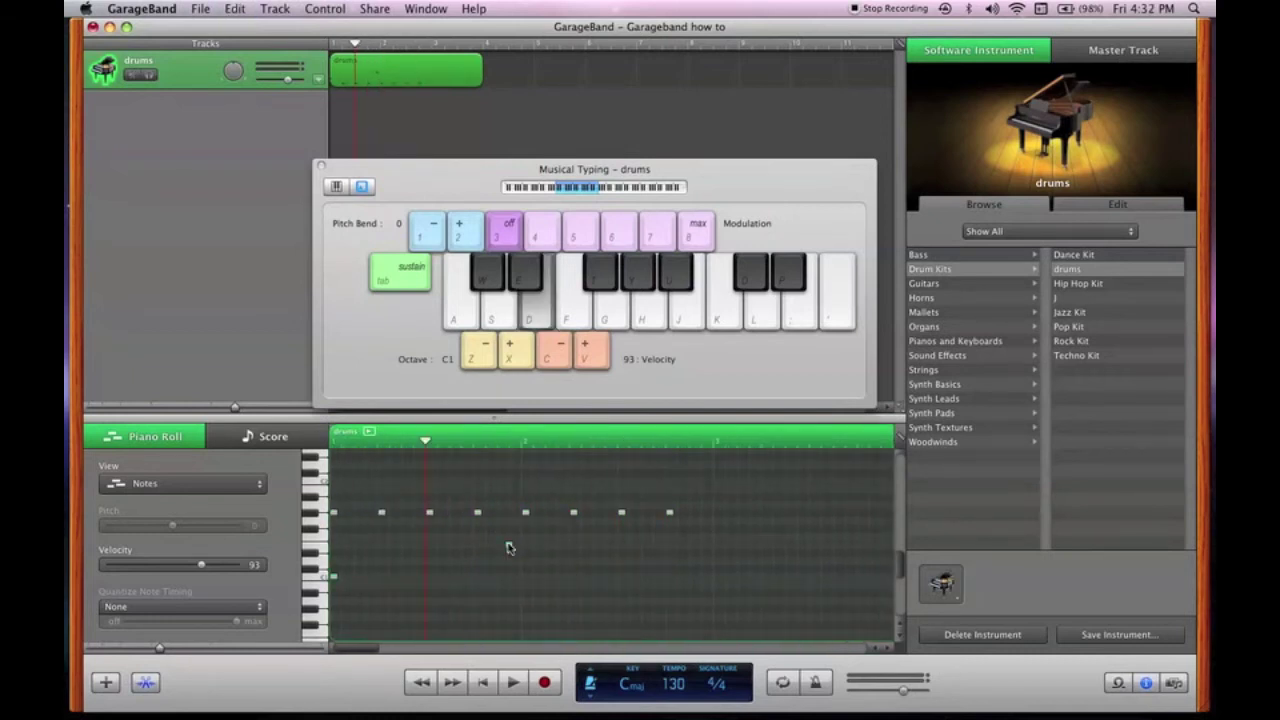
- Shift a note earlier and paste extra lower-row hits just past bar 2
{"action": "left_click_drag", "start_coordinate": [508, 548], "coordinate": [430, 546]}
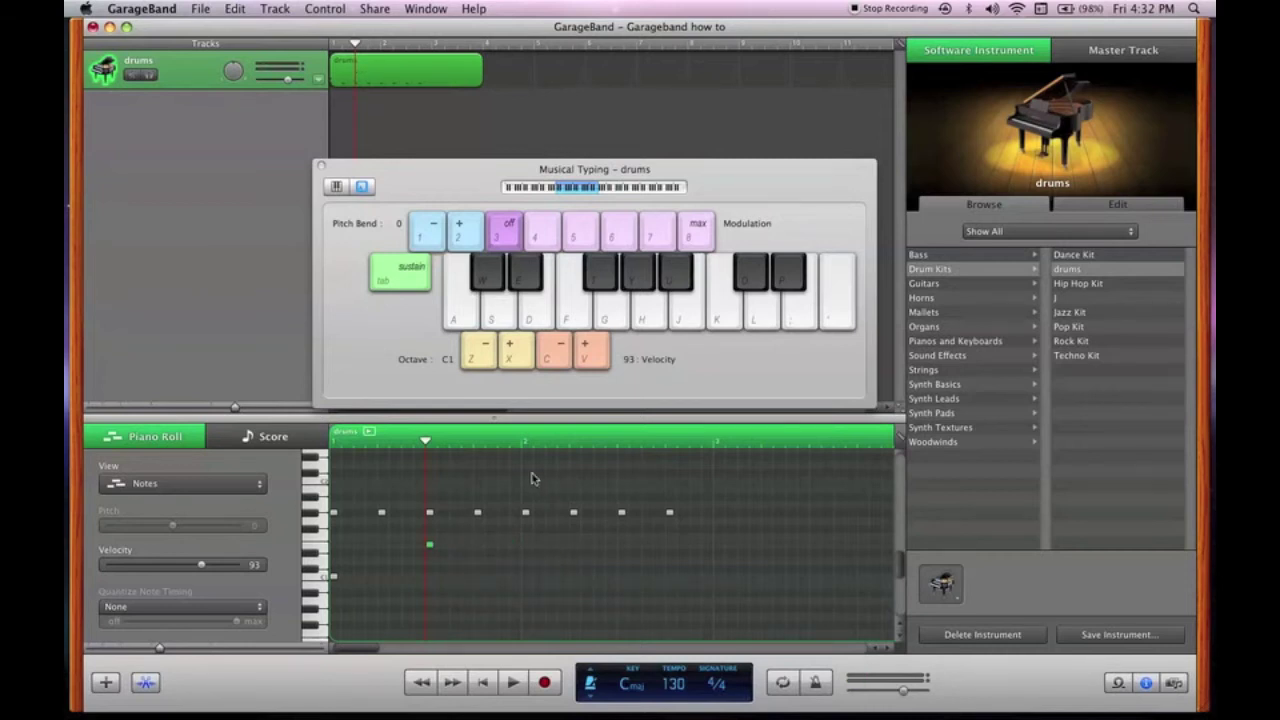
{"action": "key", "text": "Right"}
{"action": "left_click", "coordinate": [334, 576]}
{"action": "left_click", "coordinate": [567, 442]}
{"action": "key", "text": "super+v"}
{"action": "left_click", "coordinate": [432, 544]}
{"action": "left_click", "coordinate": [626, 442]}
{"action": "left_click", "coordinate": [620, 445]}
- Shorten the drums region to one bar, loop it four times, and play it back
{"action": "key", "text": "e"}
{"action": "left_click_drag", "start_coordinate": [478, 83], "coordinate": [740, 87]}
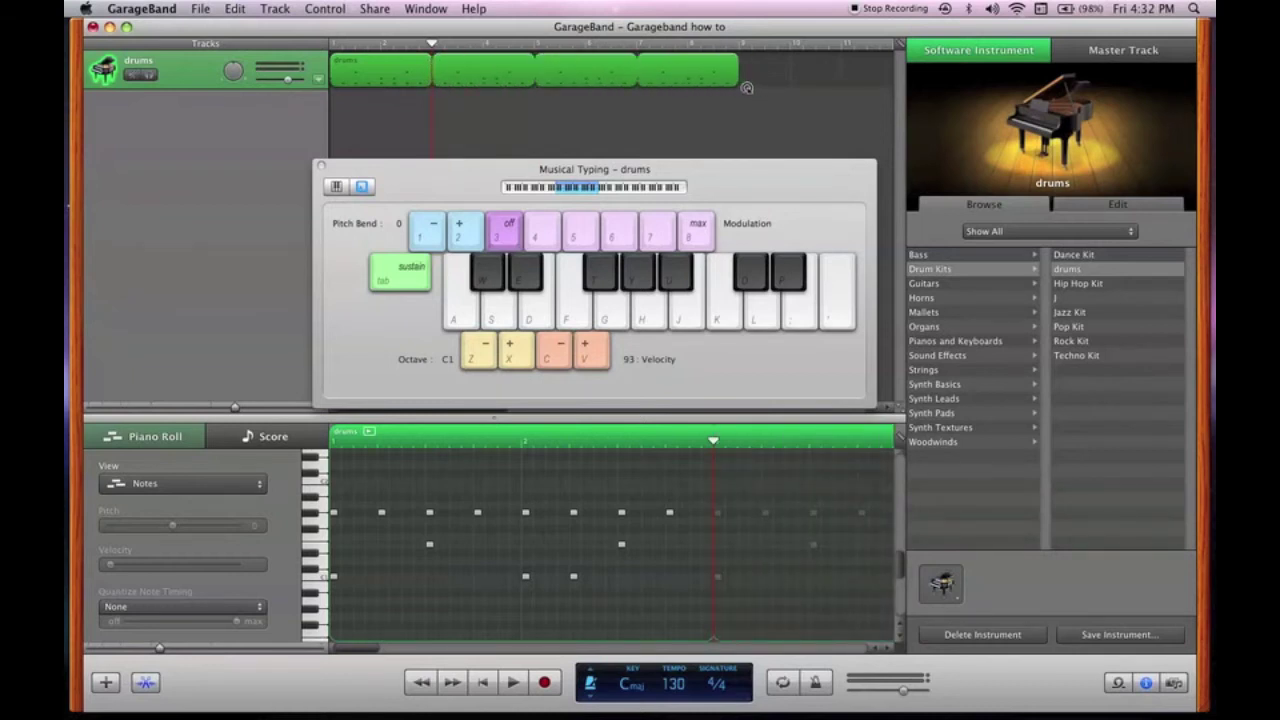
{"action": "key", "text": "XF86AudioRaiseVolume"}
{"action": "left_click", "coordinate": [513, 683]}
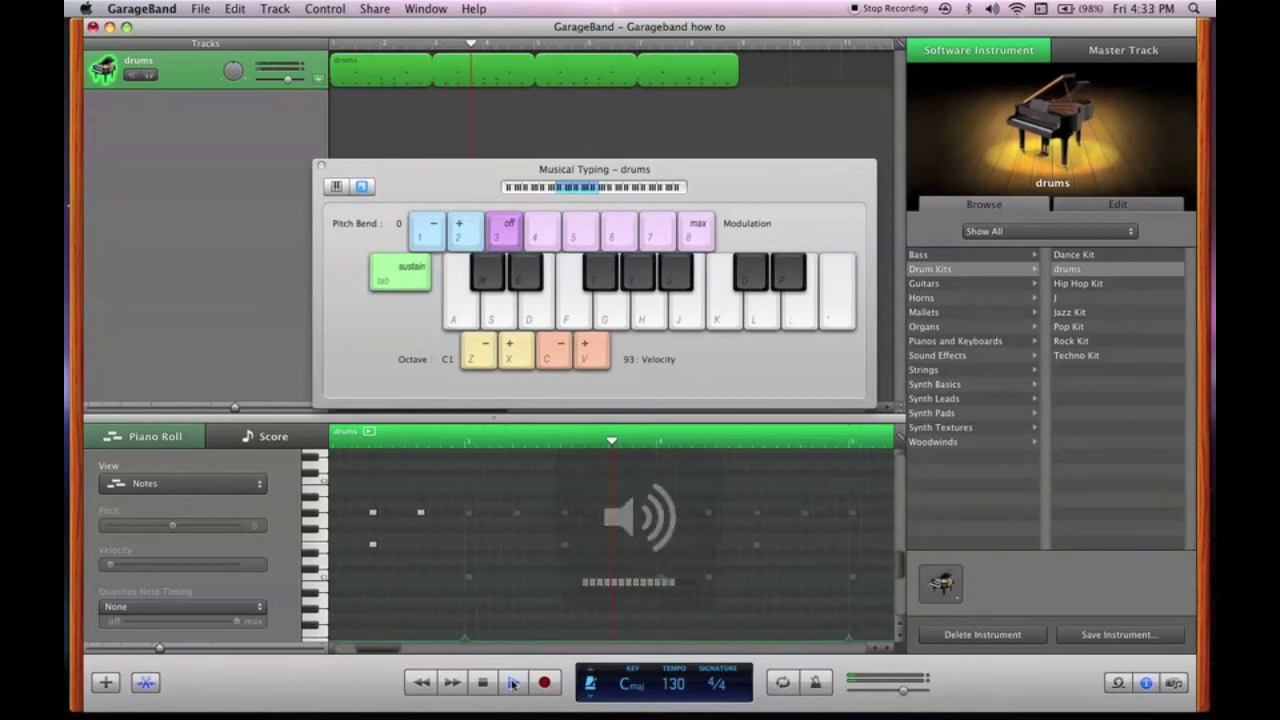
{"action": "left_click", "coordinate": [483, 684]}
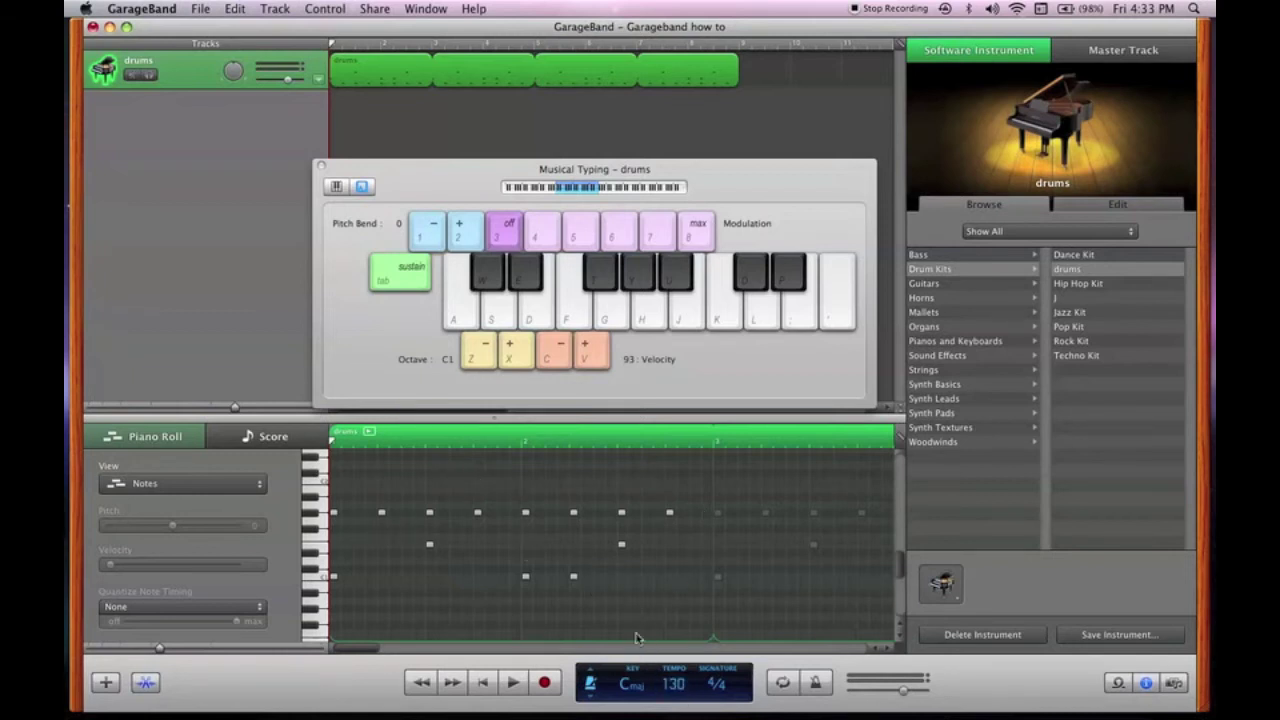
- Raise the song tempo from 130 to 180 and play it back
{"action": "left_click_drag", "start_coordinate": [672, 683], "coordinate": [698, 598]}
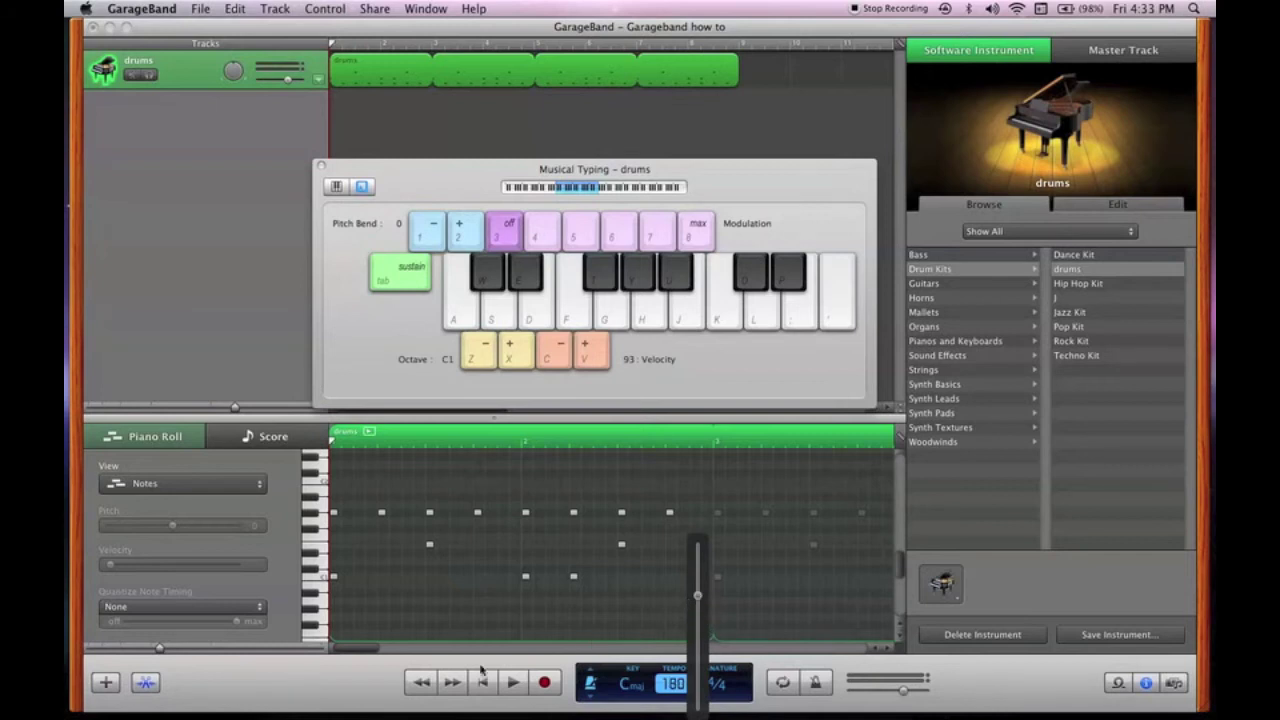
{"action": "left_click", "coordinate": [513, 682]}
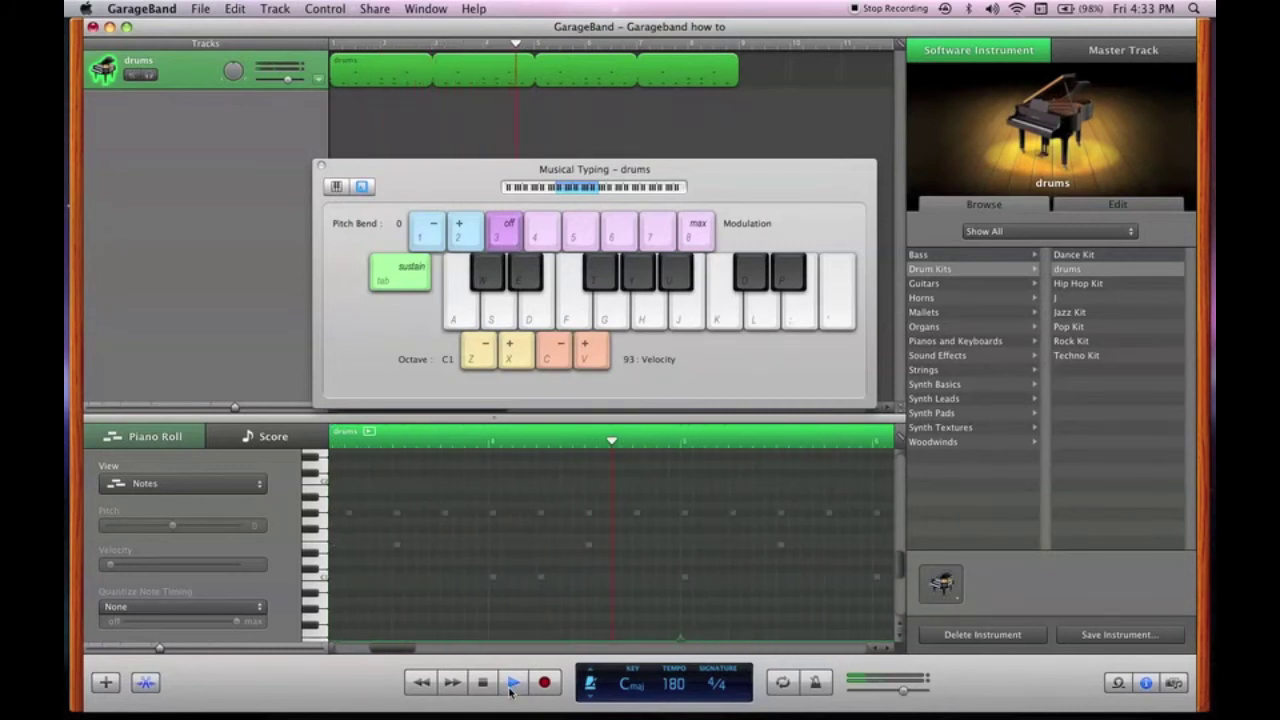
{"action": "left_click", "coordinate": [513, 682]}
{"action": "left_click", "coordinate": [482, 682]}
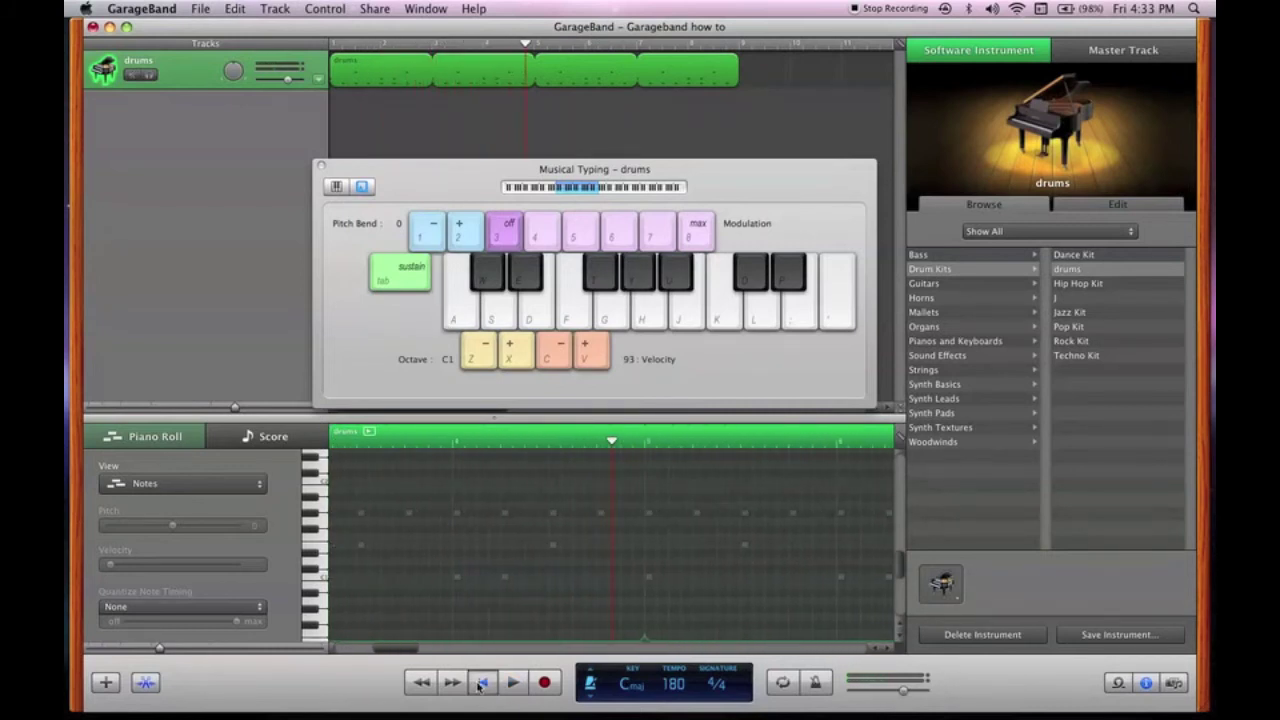
- Close Musical Typing, create a new Software Instrument track, and show the Synth Leads sounds
{"action": "left_click", "coordinate": [321, 166]}
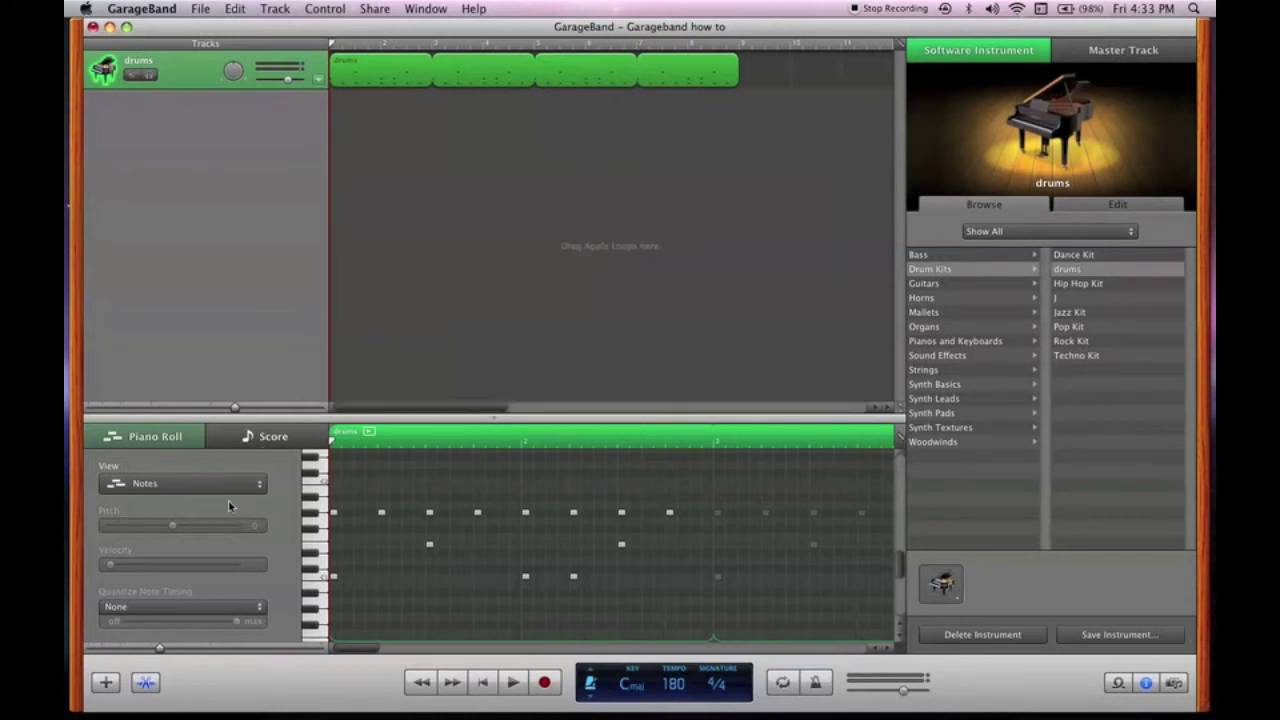
{"action": "left_click", "coordinate": [106, 682]}
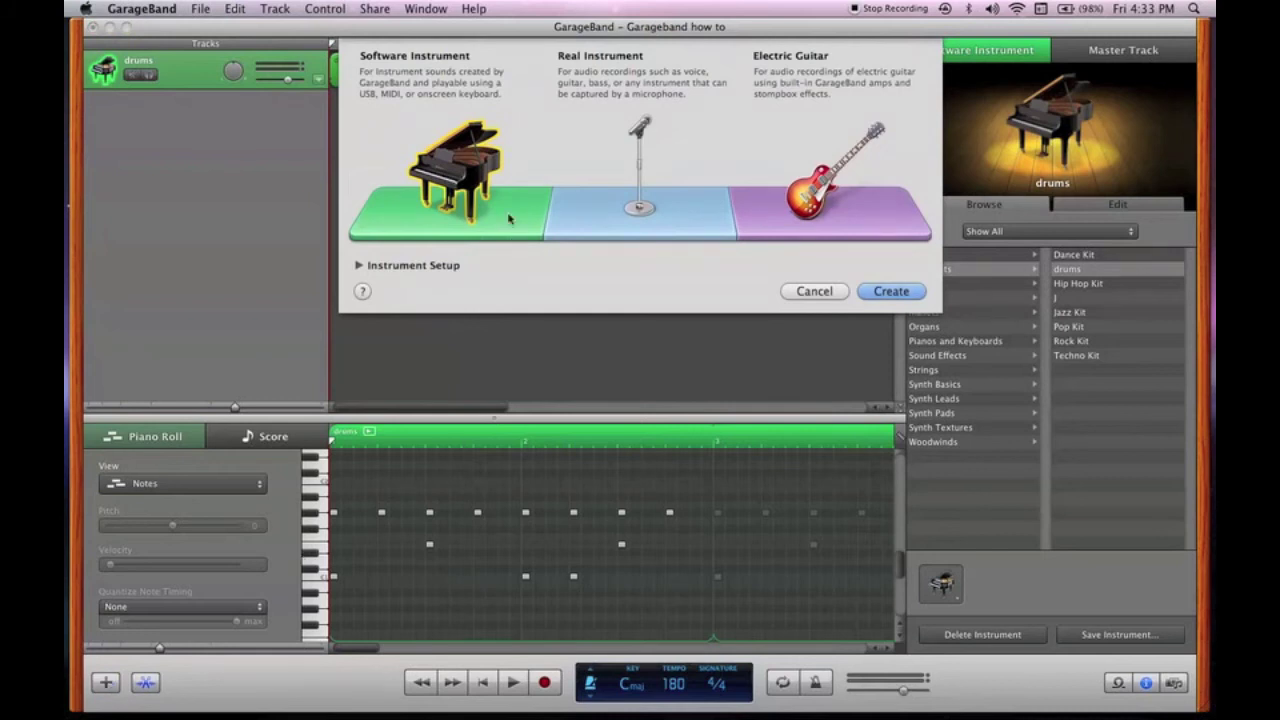
{"action": "left_click", "coordinate": [888, 290]}
{"action": "left_click", "coordinate": [942, 399]}
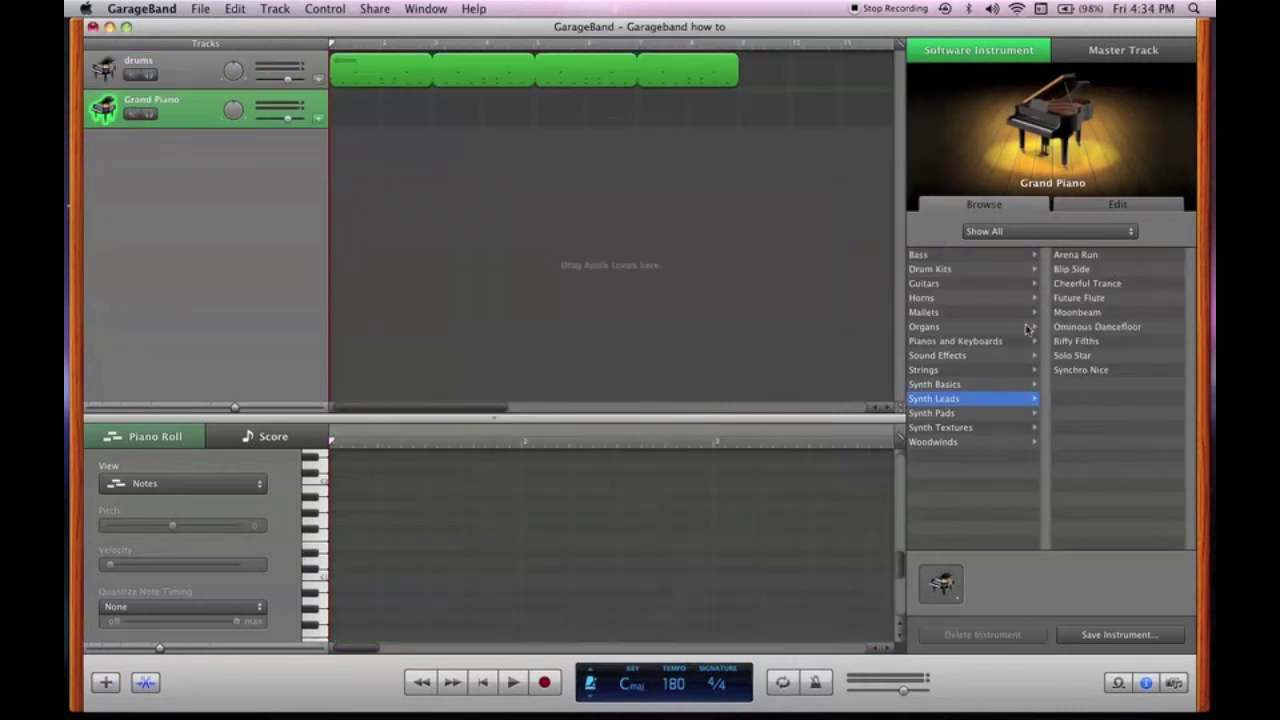
- Set the new track to Cheerful Trance and bring up Musical Typing
{"action": "left_click", "coordinate": [1076, 287]}
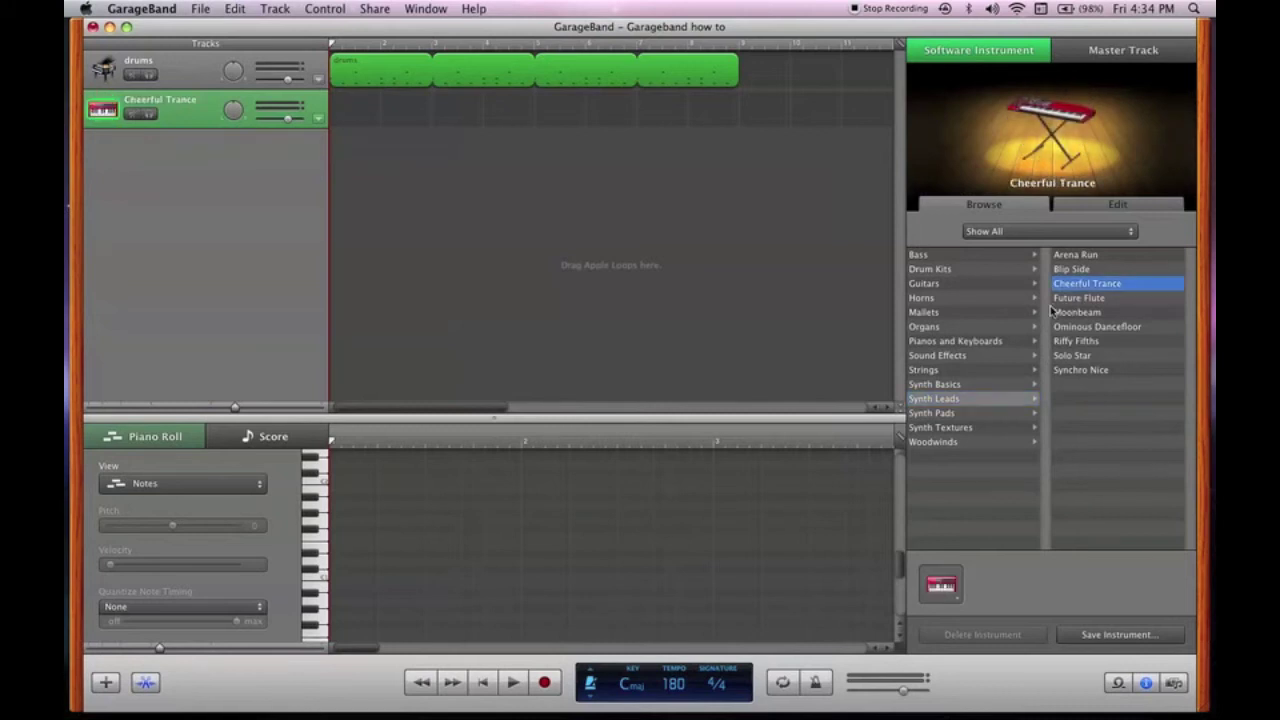
{"action": "left_click", "coordinate": [450, 8]}
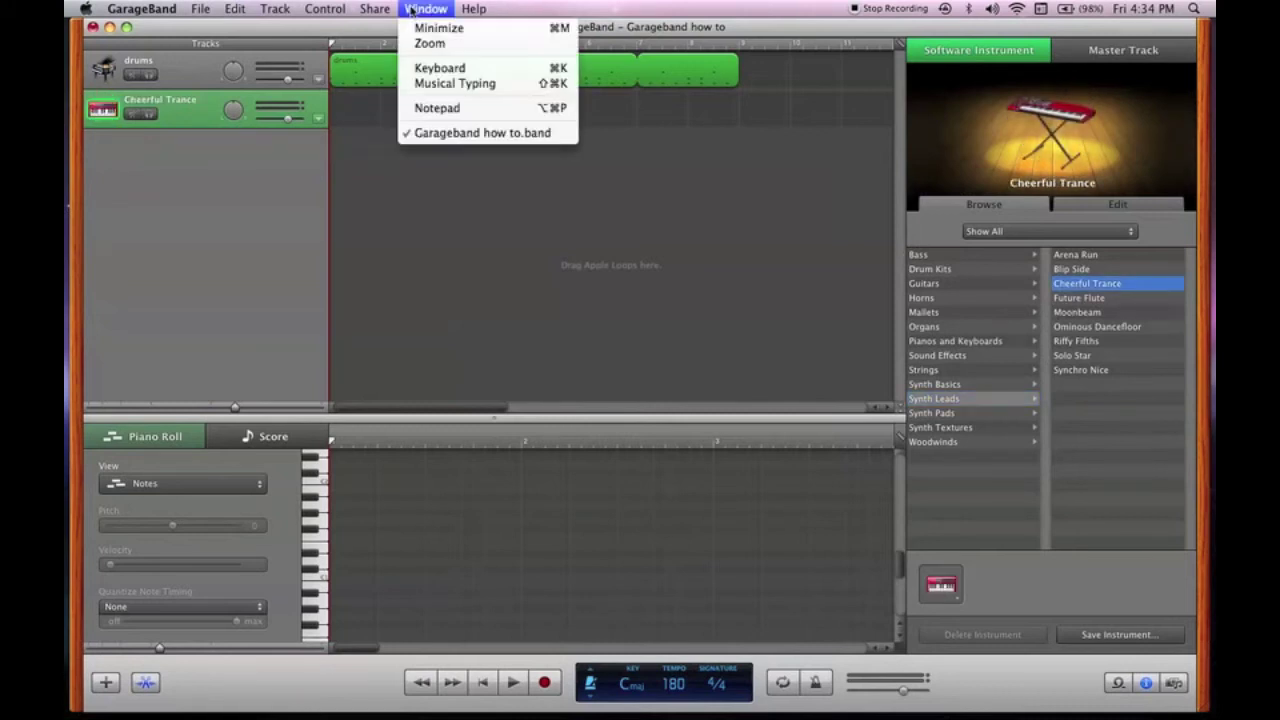
{"action": "left_click", "coordinate": [422, 84]}
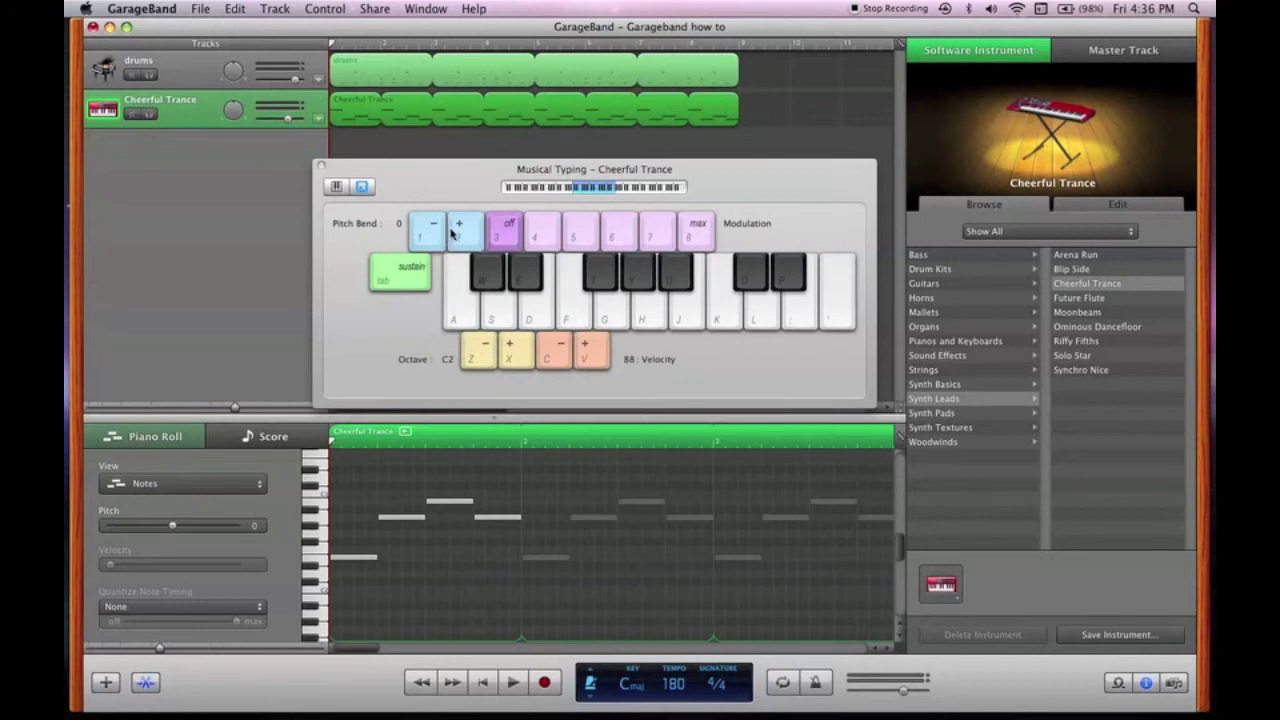
- Try synth notes, pitch bend and octave shifts, then solo the Cheerful Trance track
{"action": "key", "text": "j"}
{"action": "key", "text": "2"}
{"action": "key", "text": "2"}
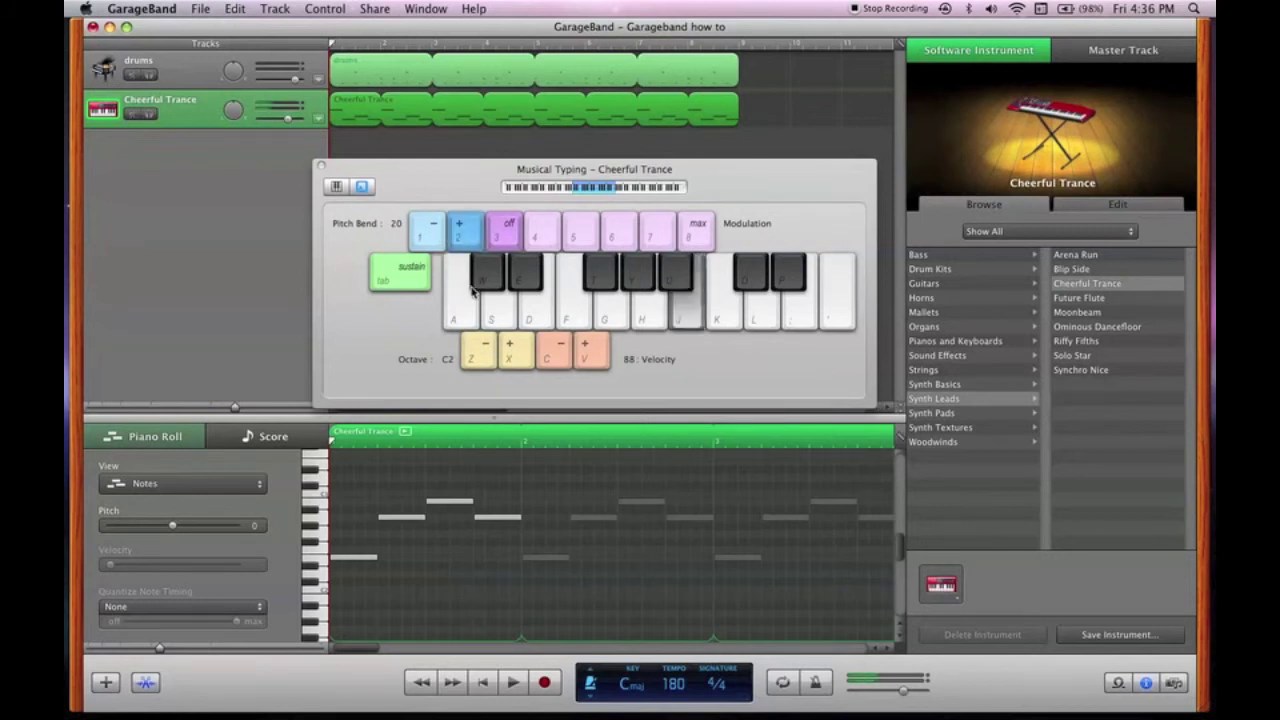
{"action": "key", "text": "2"}
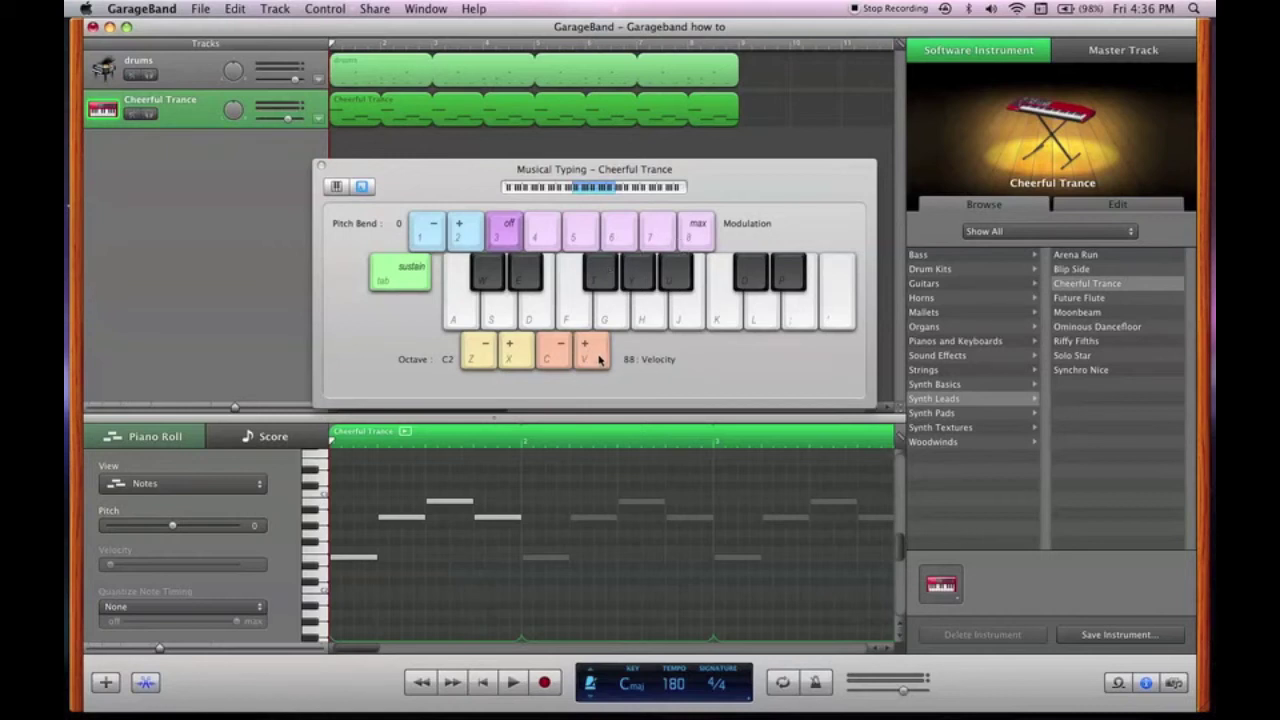
{"action": "key", "text": "x"}
{"action": "key", "text": "x"}
{"action": "key", "text": "f"}
{"action": "key", "text": "z"}
{"action": "key", "text": "z"}
{"action": "key", "text": "z"}
{"action": "key", "text": "z"}
{"action": "key", "text": "z"}
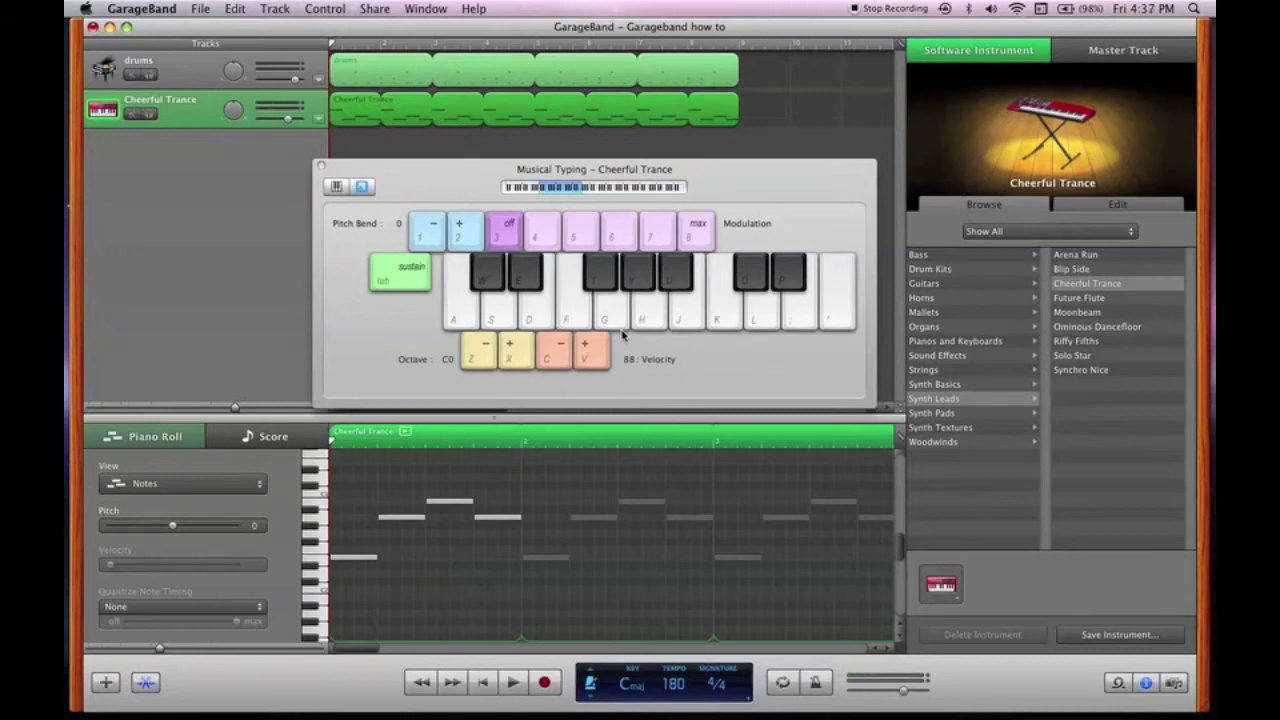
{"action": "key", "text": "d"}
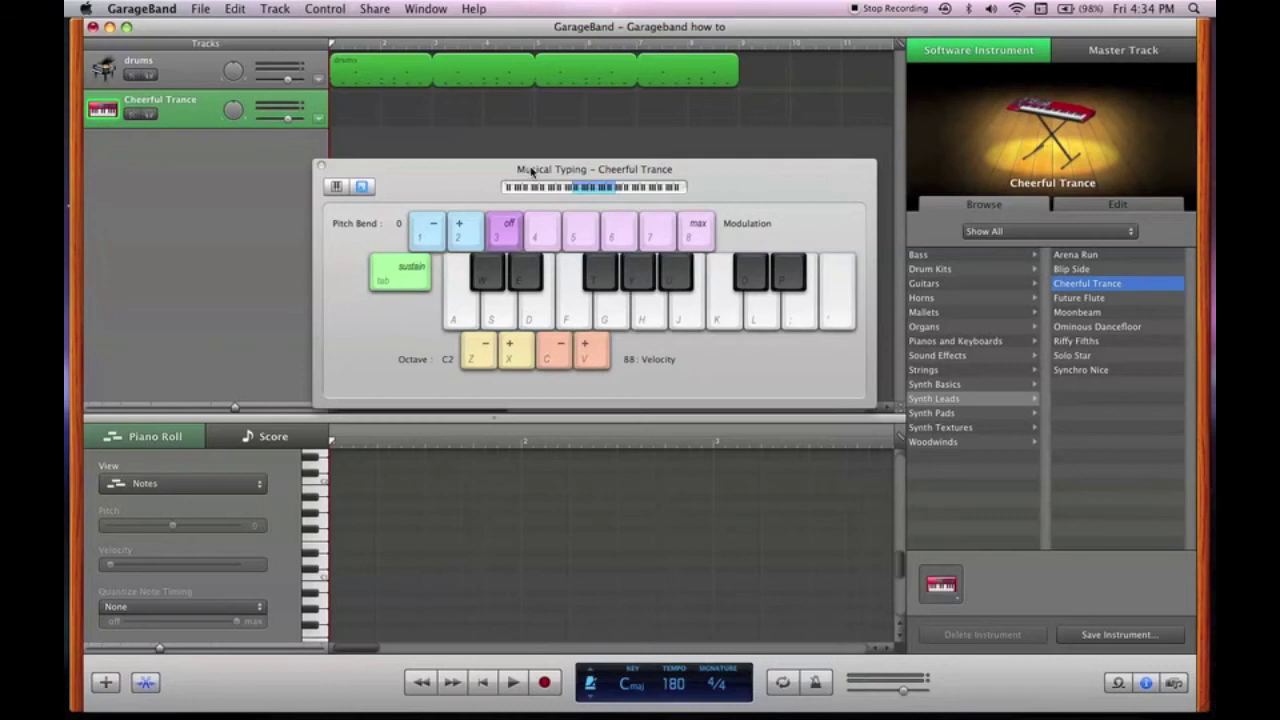
{"action": "key", "text": "d"}
{"action": "key", "text": "h"}
{"action": "key", "text": "j"}
{"action": "left_click", "coordinate": [151, 113]}
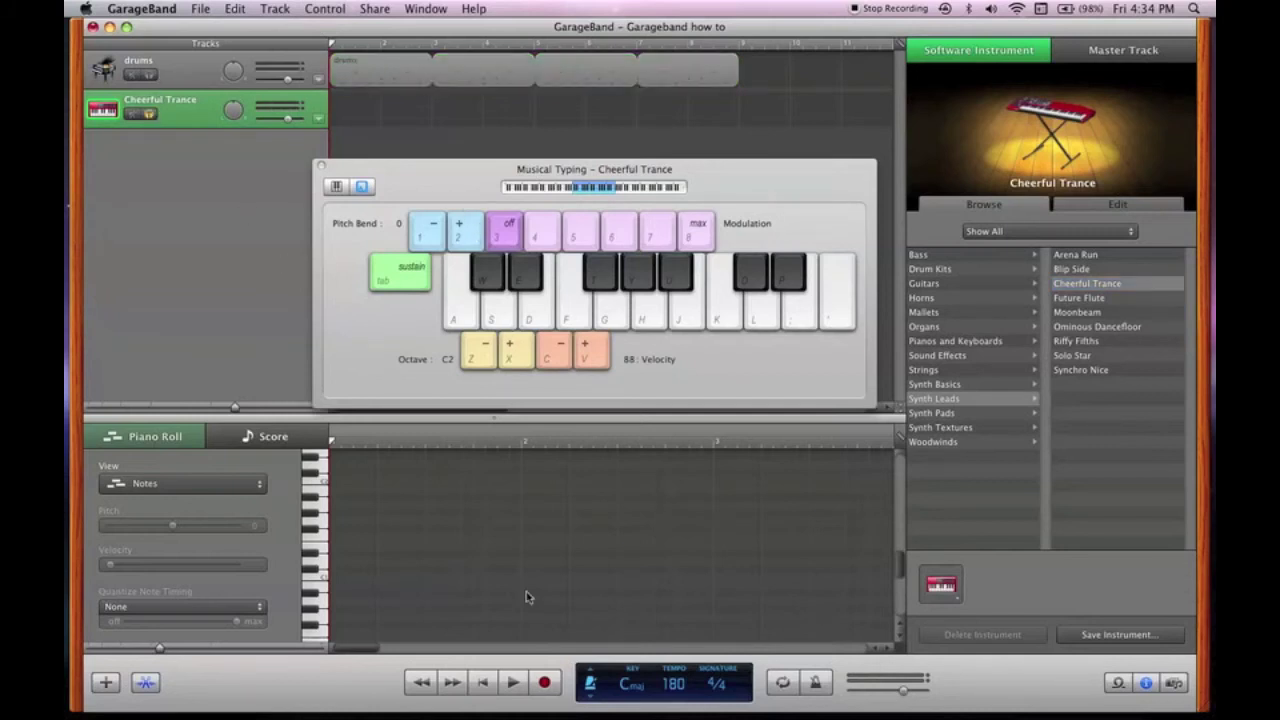
- Record a short Cheerful Trance melody with the J, H and D keys
{"action": "left_click", "coordinate": [545, 688]}
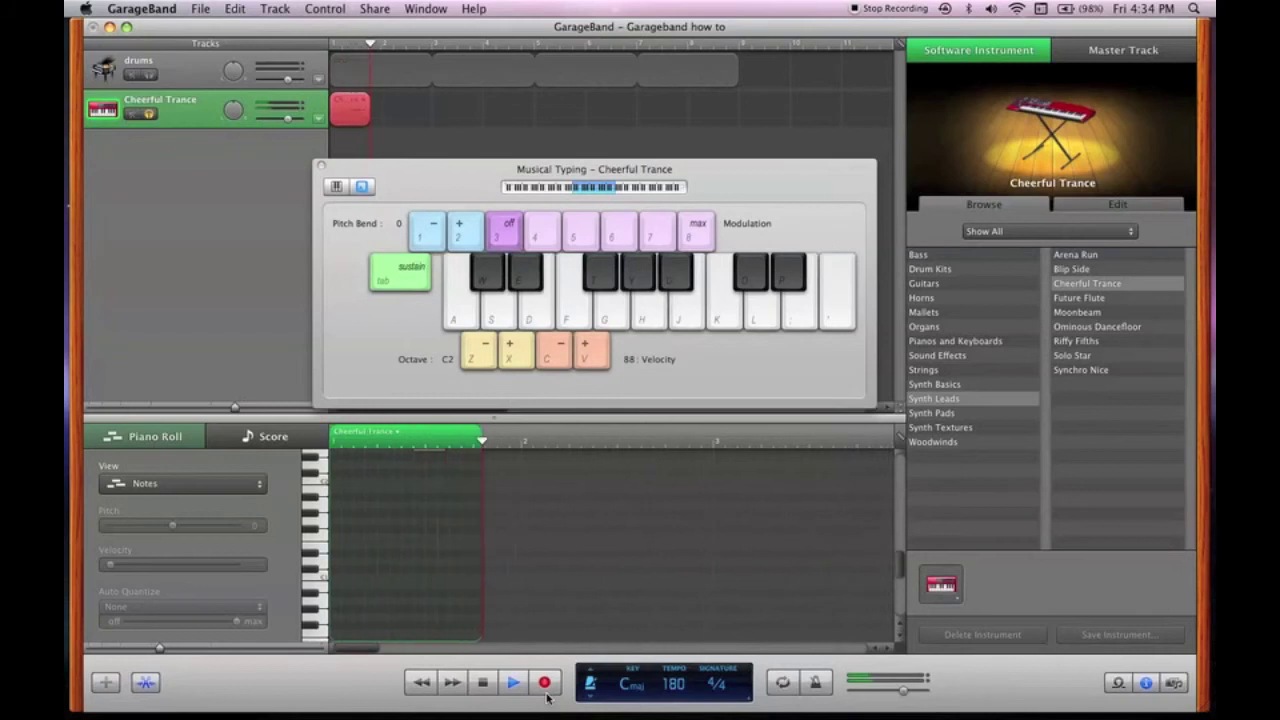
{"action": "key", "text": "j"}
{"action": "key", "text": "h"}
{"action": "key", "text": "d"}
{"action": "key", "text": "h"}
{"action": "key", "text": "j"}
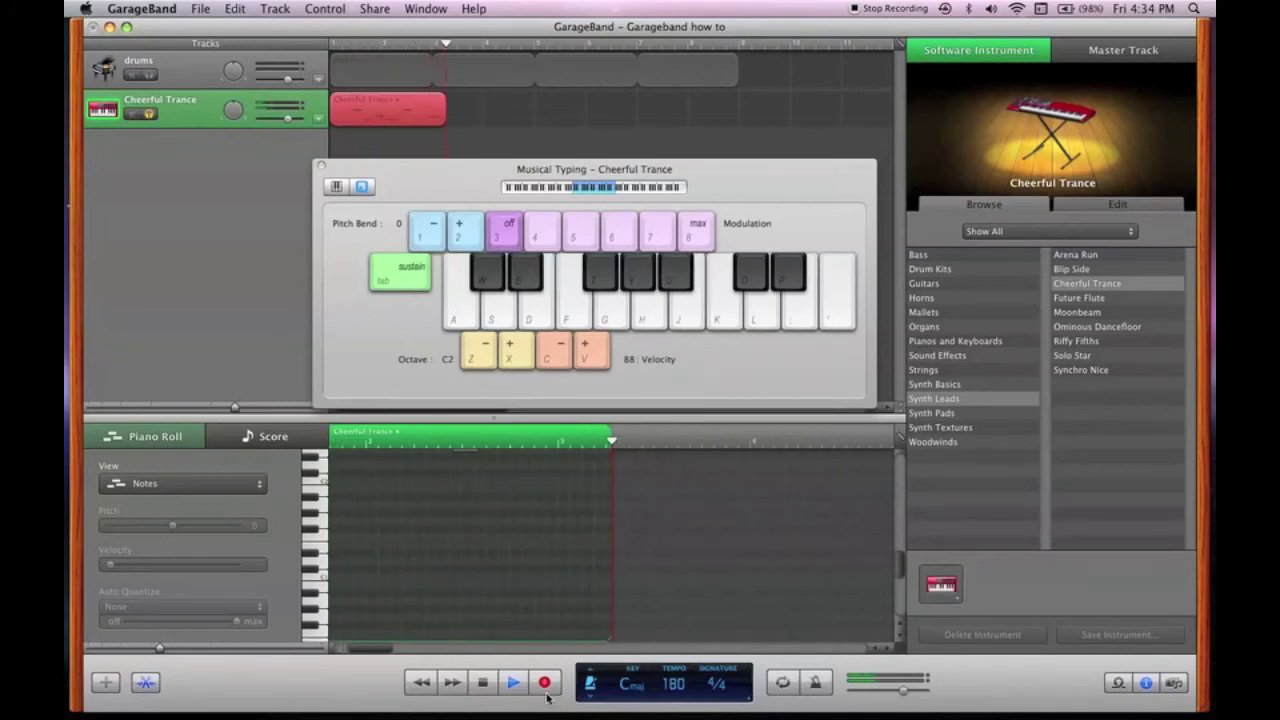
{"action": "key", "text": "space"}
- Delete the melody's later notes in the Piano Roll and shorten the region to the remaining four
{"action": "left_click", "coordinate": [320, 165]}
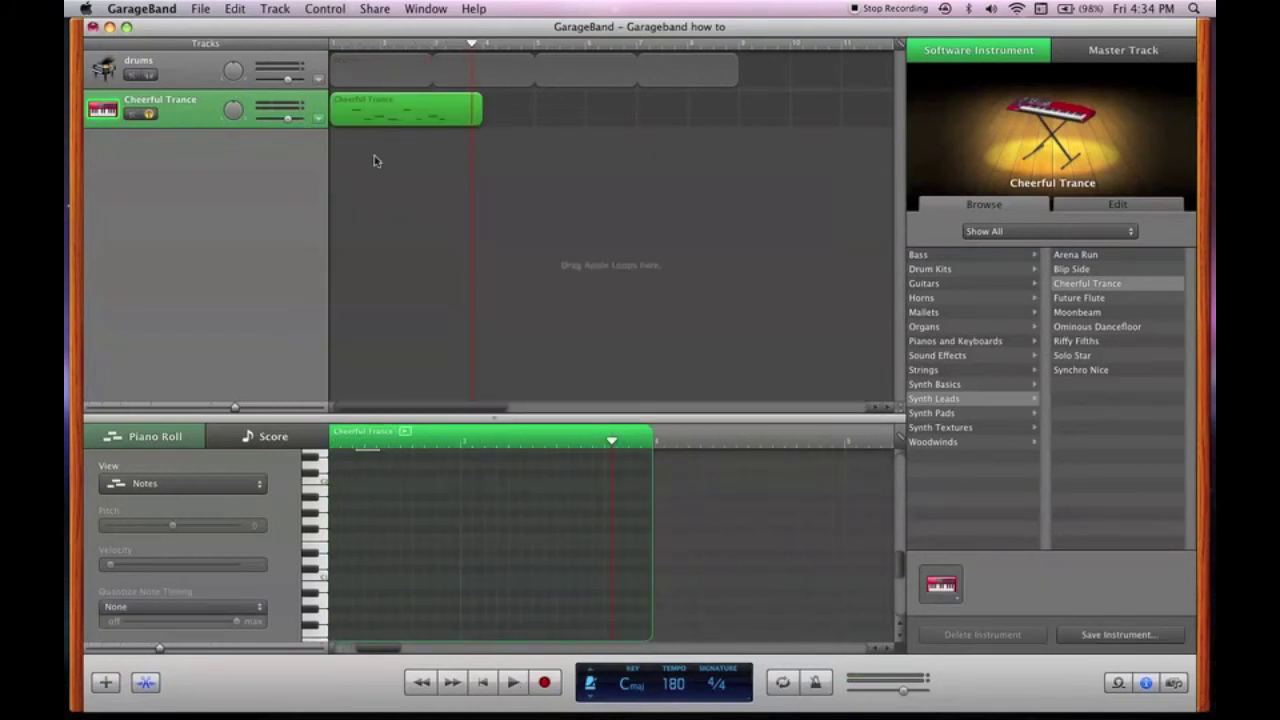
{"action": "left_click", "coordinate": [392, 119]}
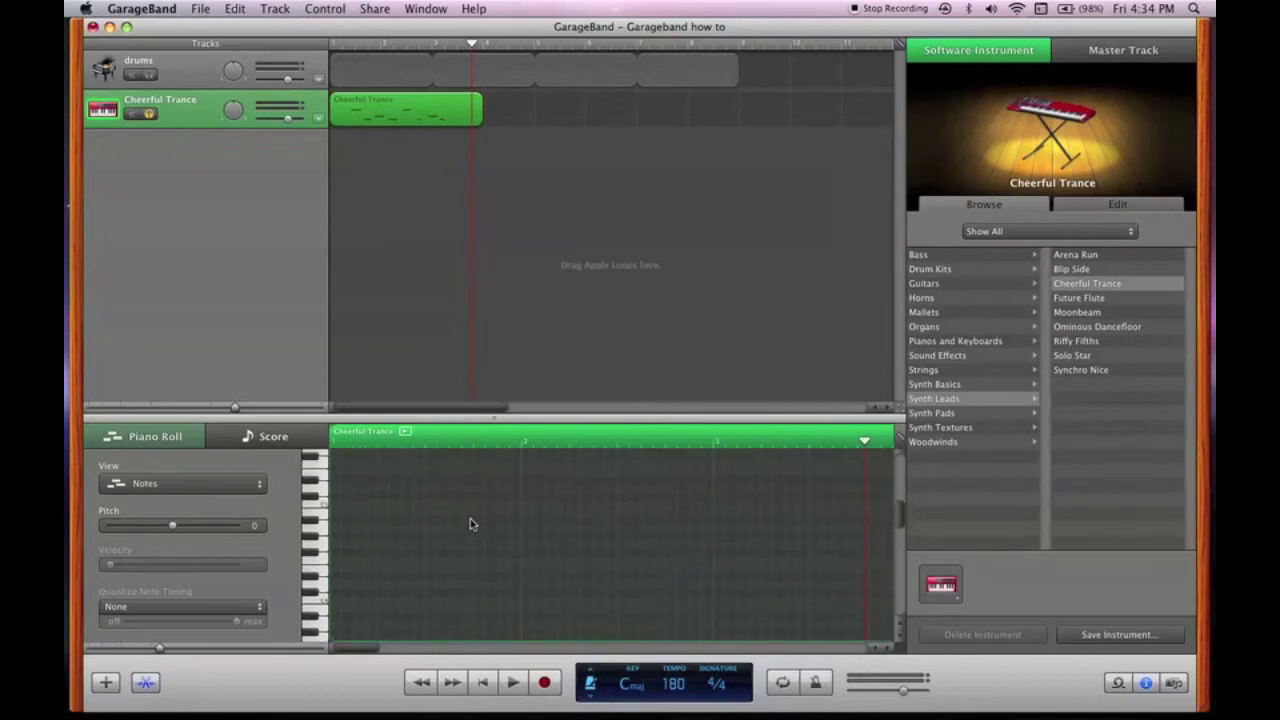
{"action": "scroll", "coordinate": [470, 520], "scroll_direction": "down", "scroll_amount": 2}
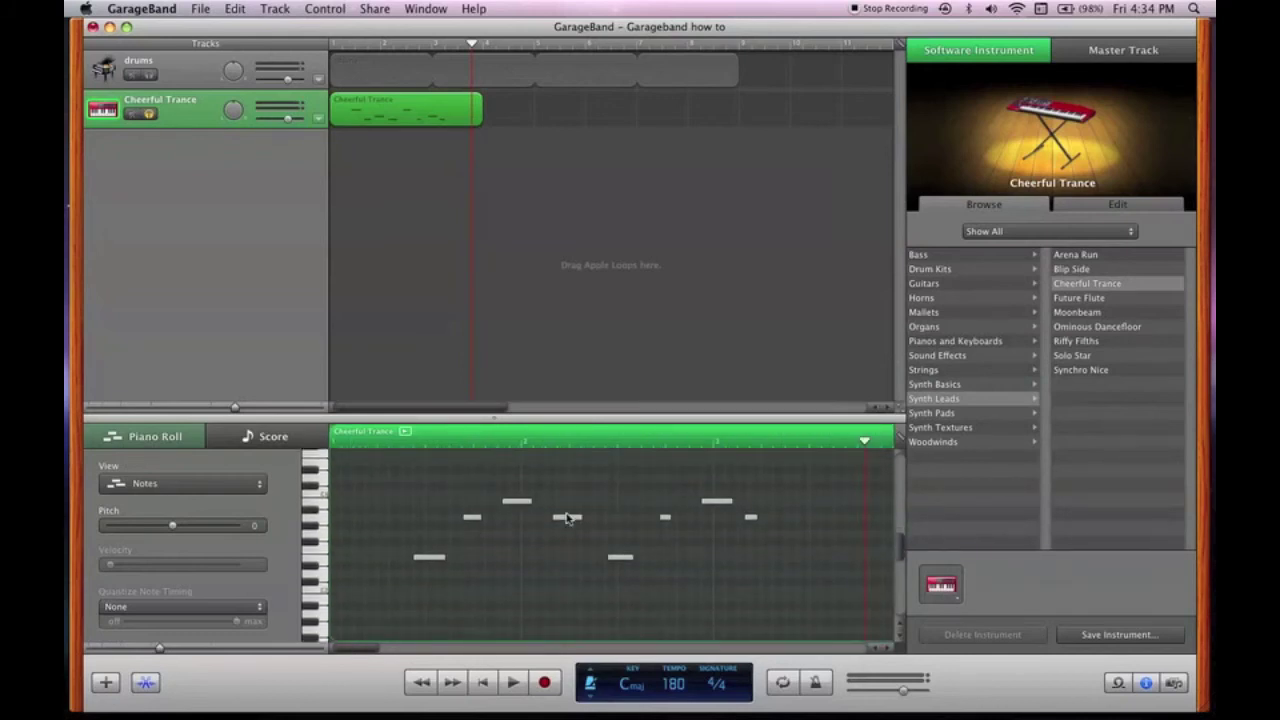
{"action": "left_click", "coordinate": [408, 518]}
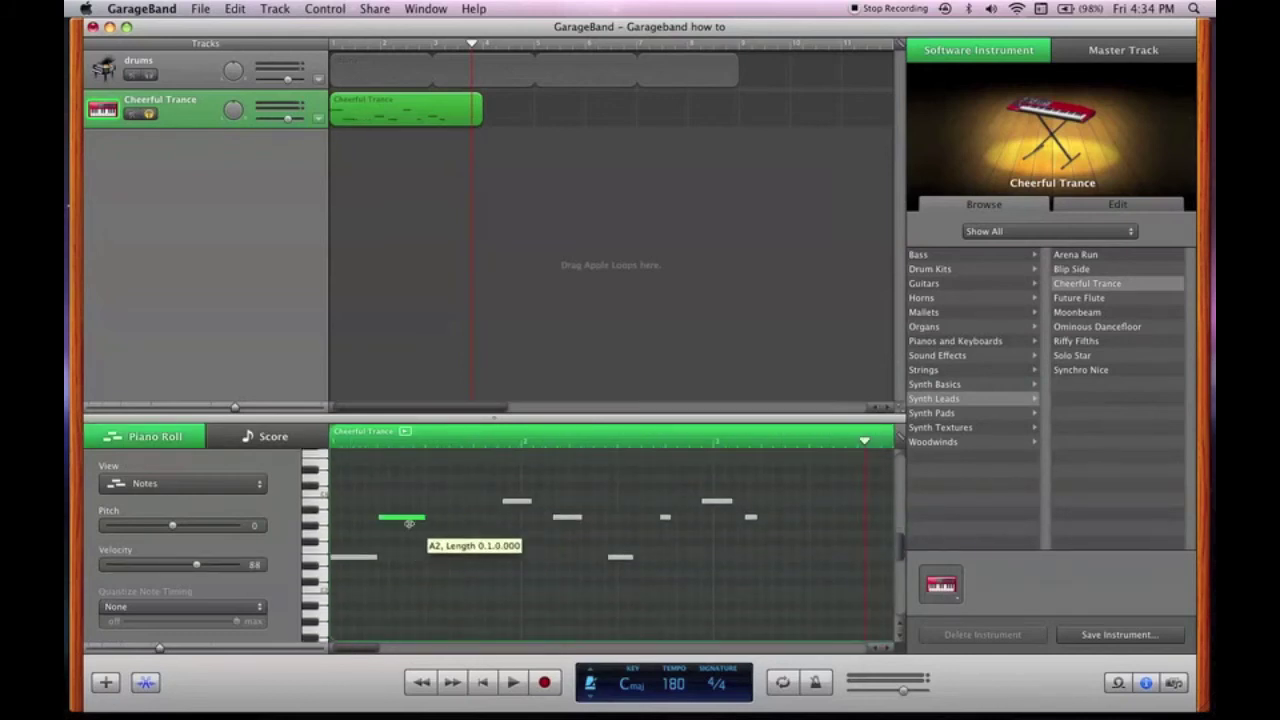
{"action": "left_click", "coordinate": [519, 500]}
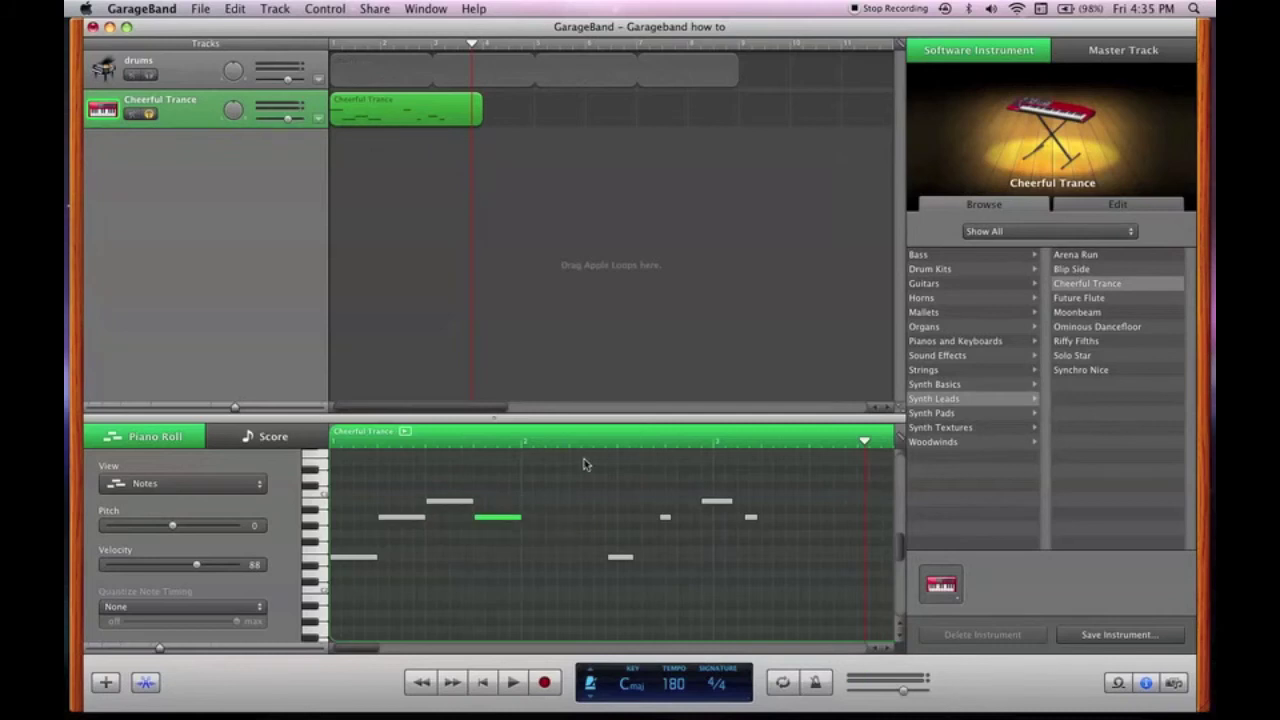
{"action": "left_click_drag", "start_coordinate": [585, 463], "coordinate": [751, 559]}
{"action": "key", "text": "Delete"}
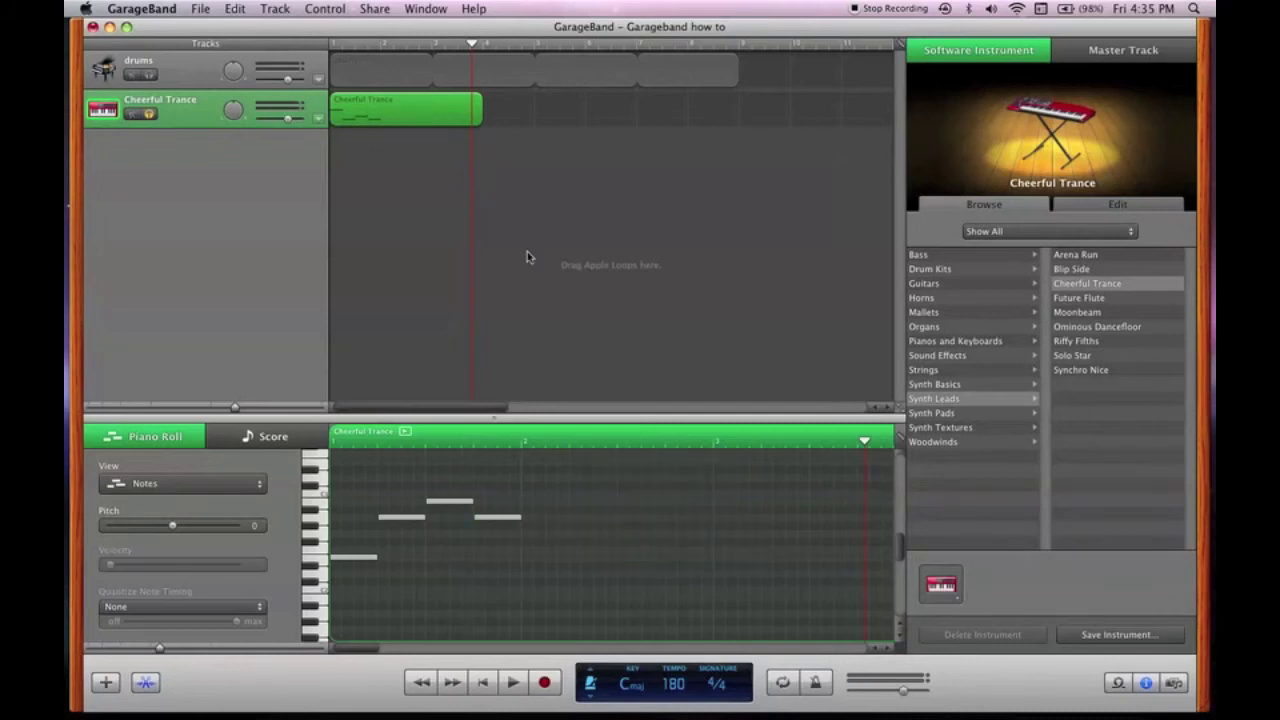
{"action": "left_click_drag", "start_coordinate": [478, 117], "coordinate": [740, 113]}
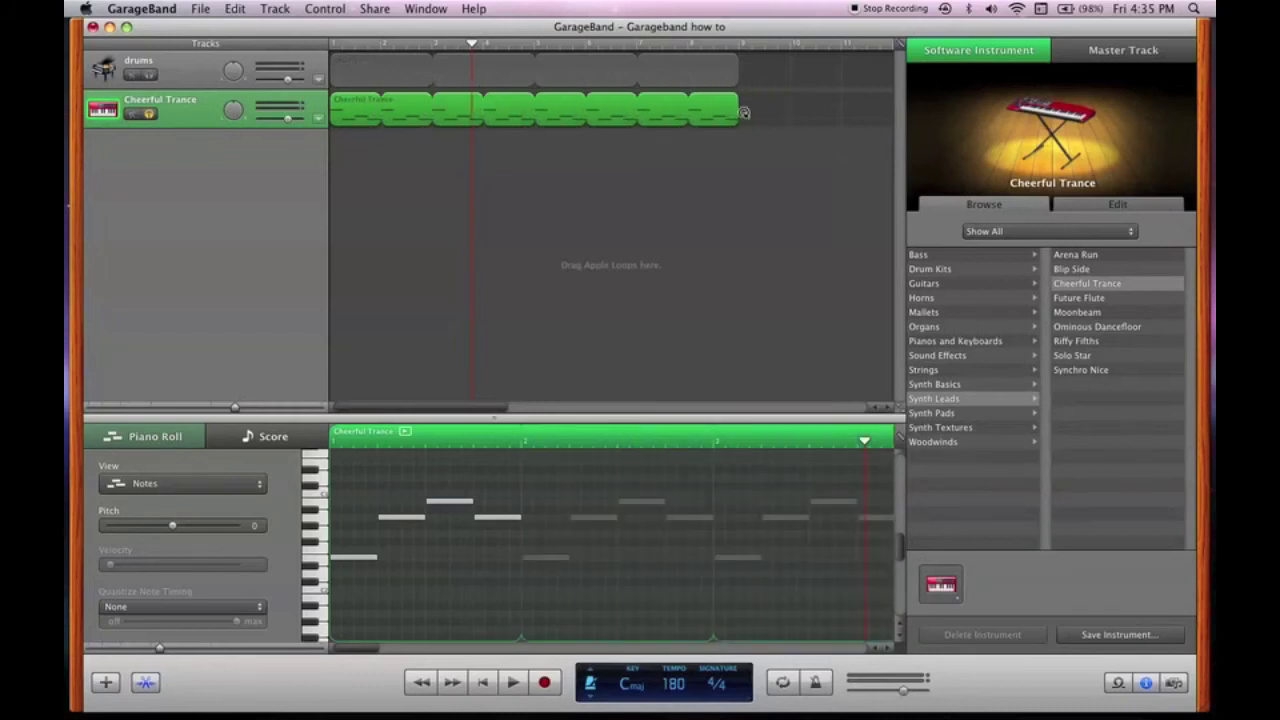
- Unsolo the Cheerful Trance track and play the song from the start with drums
{"action": "left_click", "coordinate": [148, 114]}
{"action": "left_click", "coordinate": [483, 682]}
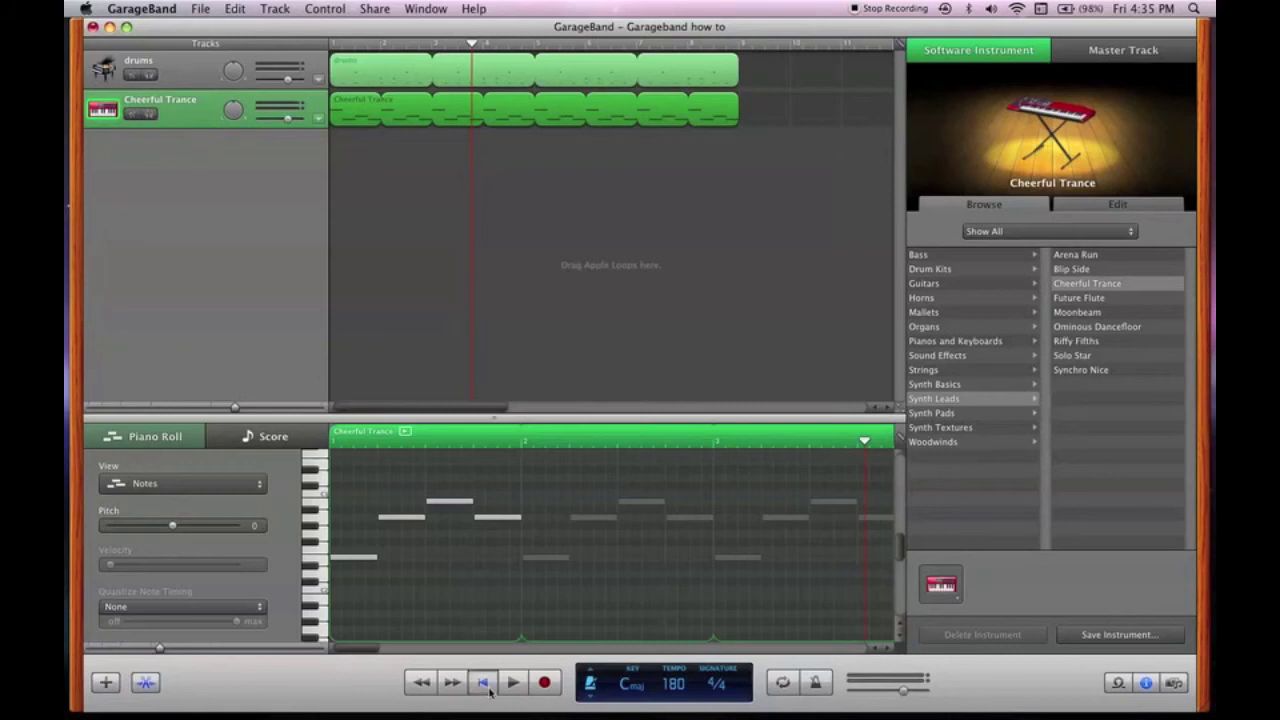
{"action": "left_click", "coordinate": [512, 682]}
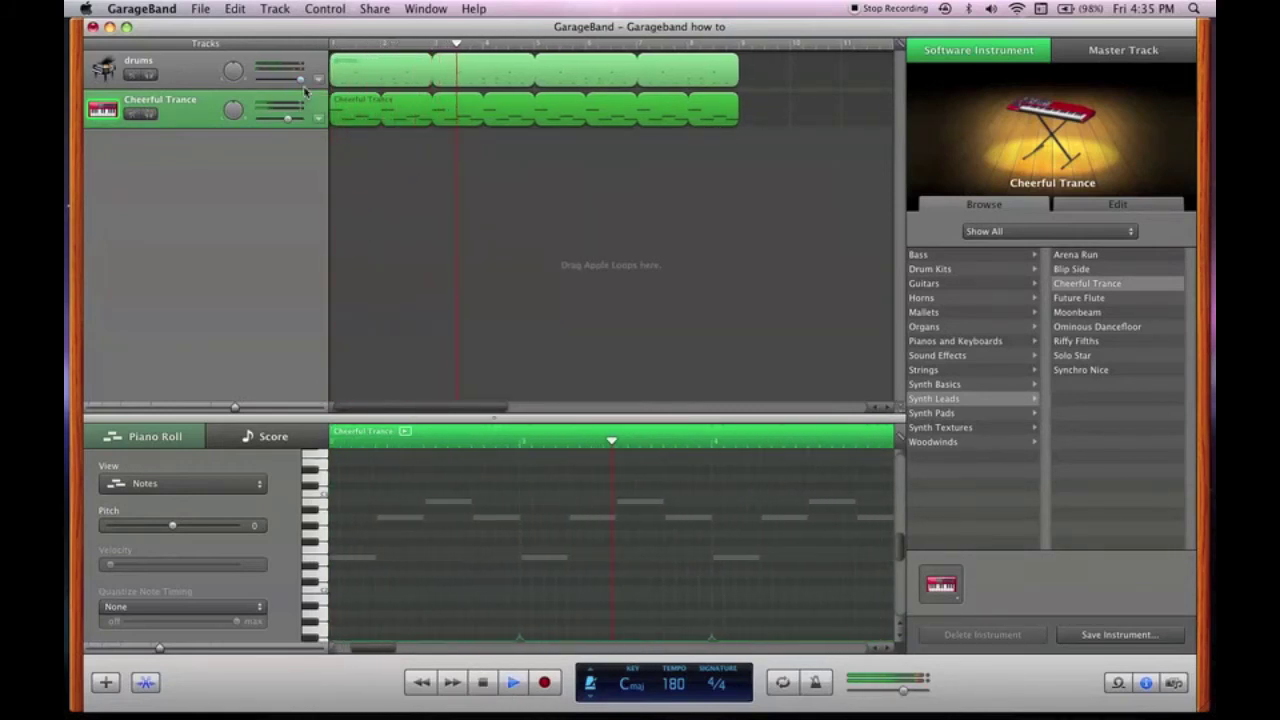
{"action": "key", "text": "space"}
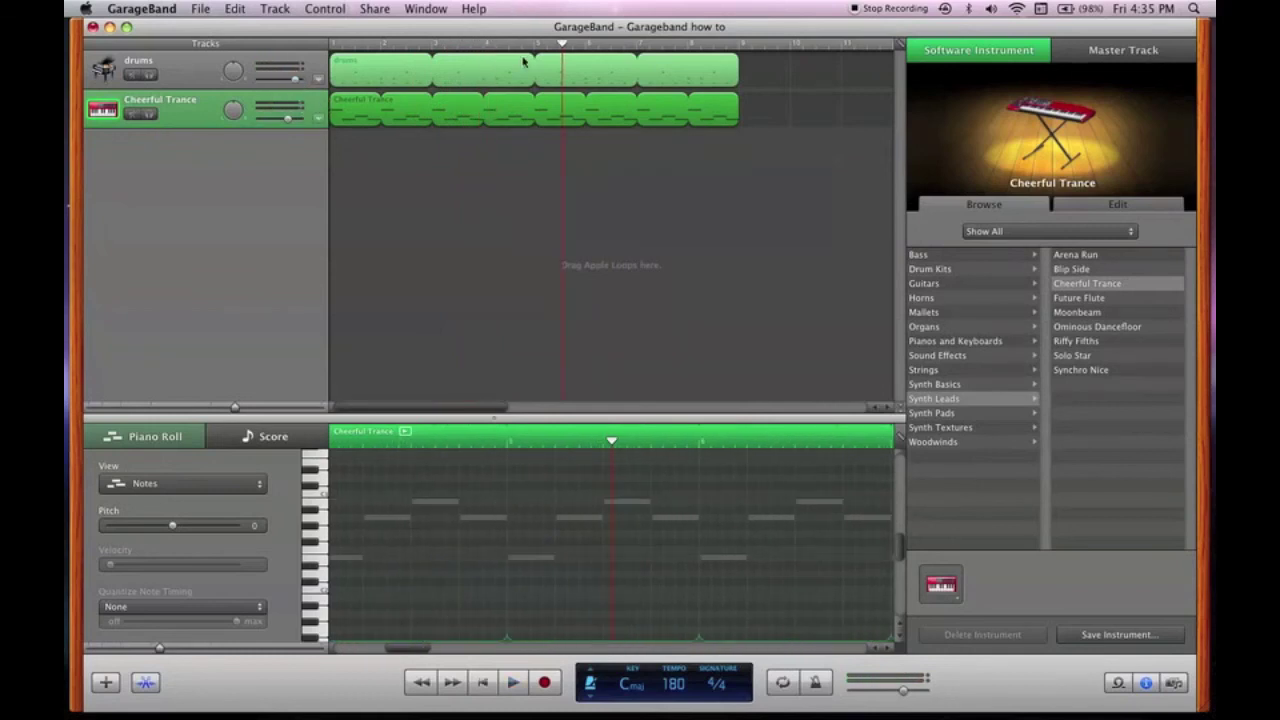
{"action": "left_click", "coordinate": [483, 689]}
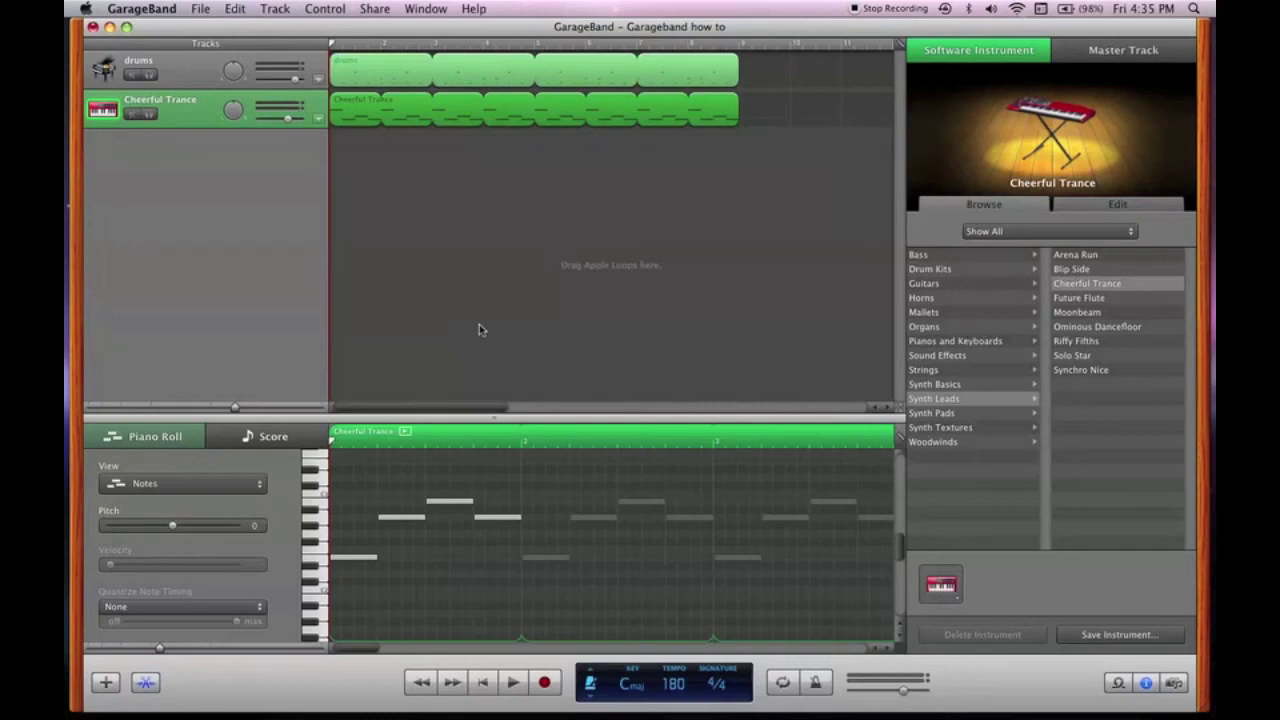
{"action": "left_click", "coordinate": [425, 8]}
- Add Chordal Synth Pattern 03 as a Synths track, then lengthen and lower its second chord
{"action": "left_click", "coordinate": [1117, 686]}
{"action": "left_click_drag", "start_coordinate": [986, 529], "coordinate": [352, 142]}
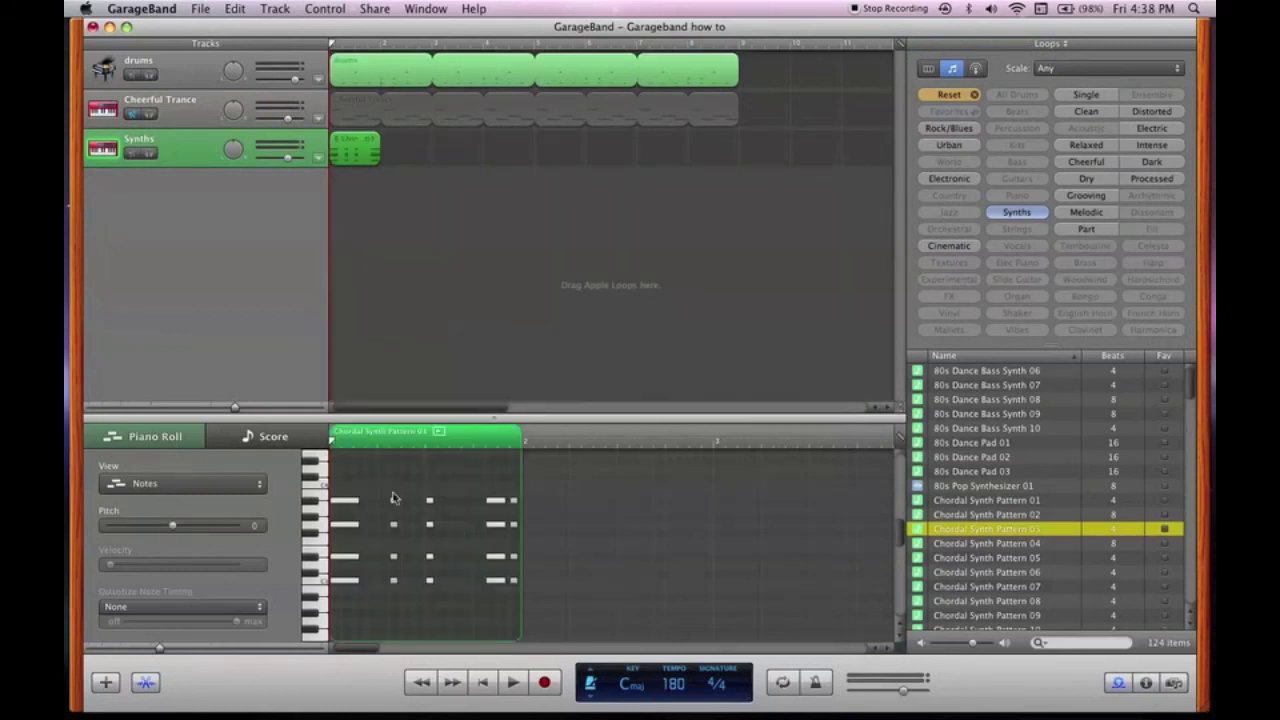
{"action": "left_click_drag", "start_coordinate": [392, 493], "coordinate": [379, 587]}
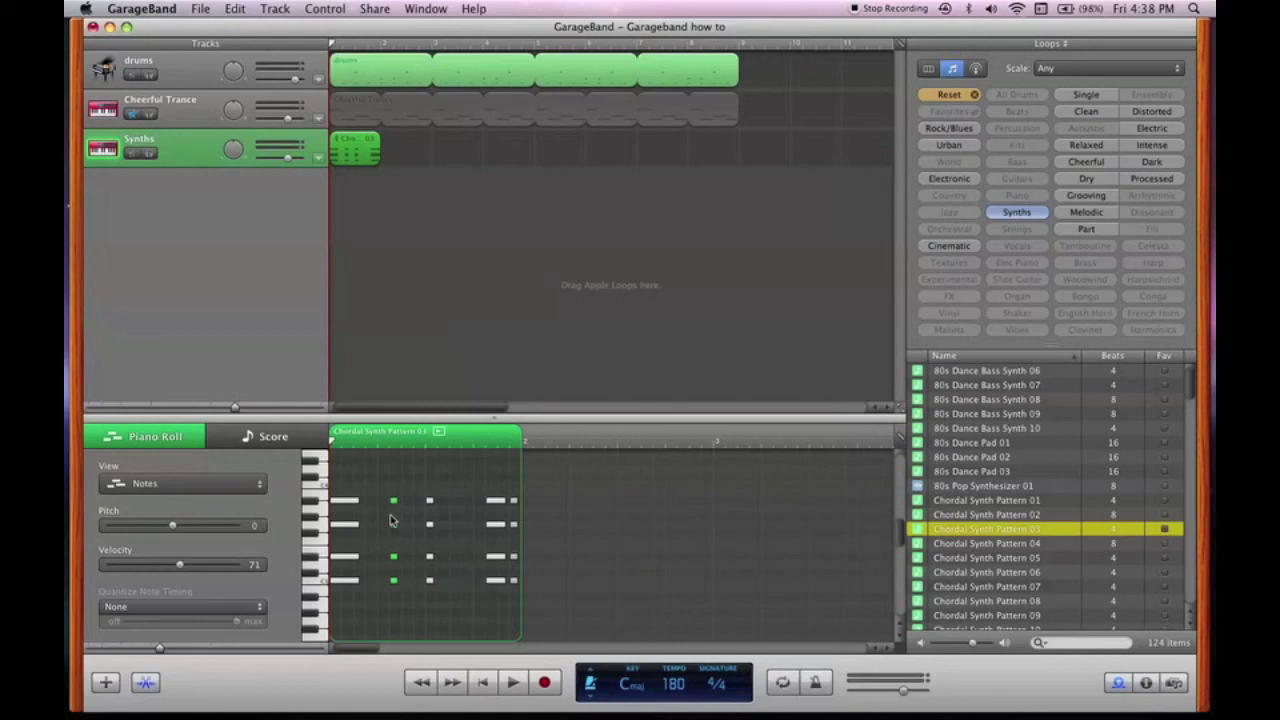
{"action": "left_click_drag", "start_coordinate": [398, 581], "coordinate": [414, 583]}
{"action": "left_click_drag", "start_coordinate": [403, 507], "coordinate": [432, 586]}
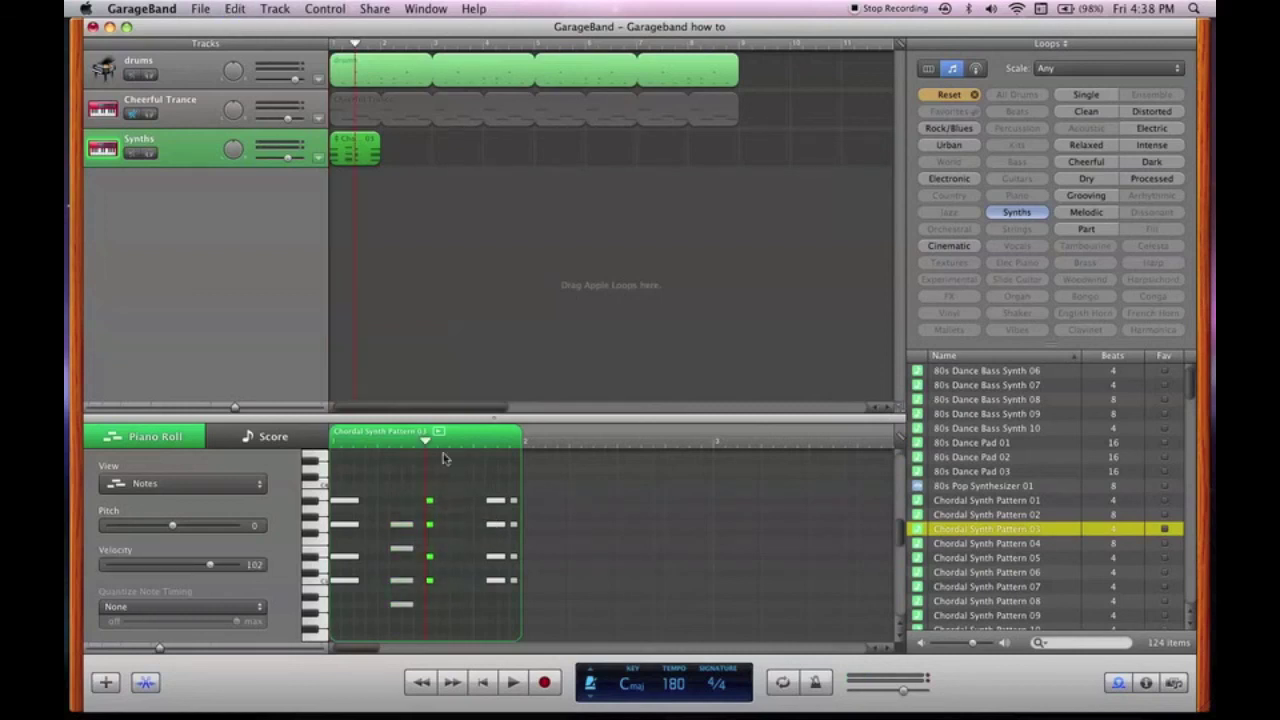
- Paste the chord further along, raise it to C3, and loop the region to the drums' end
{"action": "key", "text": "super+v"}
{"action": "key", "text": "super+v"}
{"action": "left_click_drag", "start_coordinate": [390, 512], "coordinate": [398, 583]}
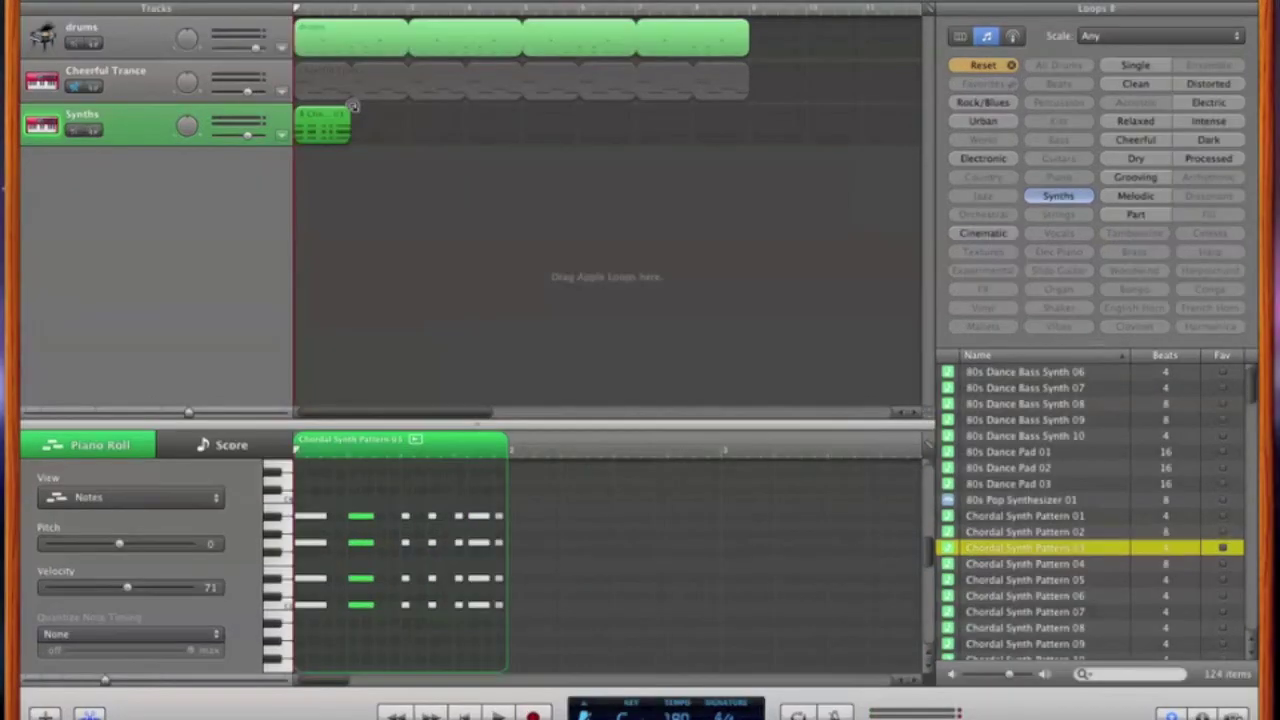
{"action": "left_click_drag", "start_coordinate": [352, 105], "coordinate": [748, 112]}
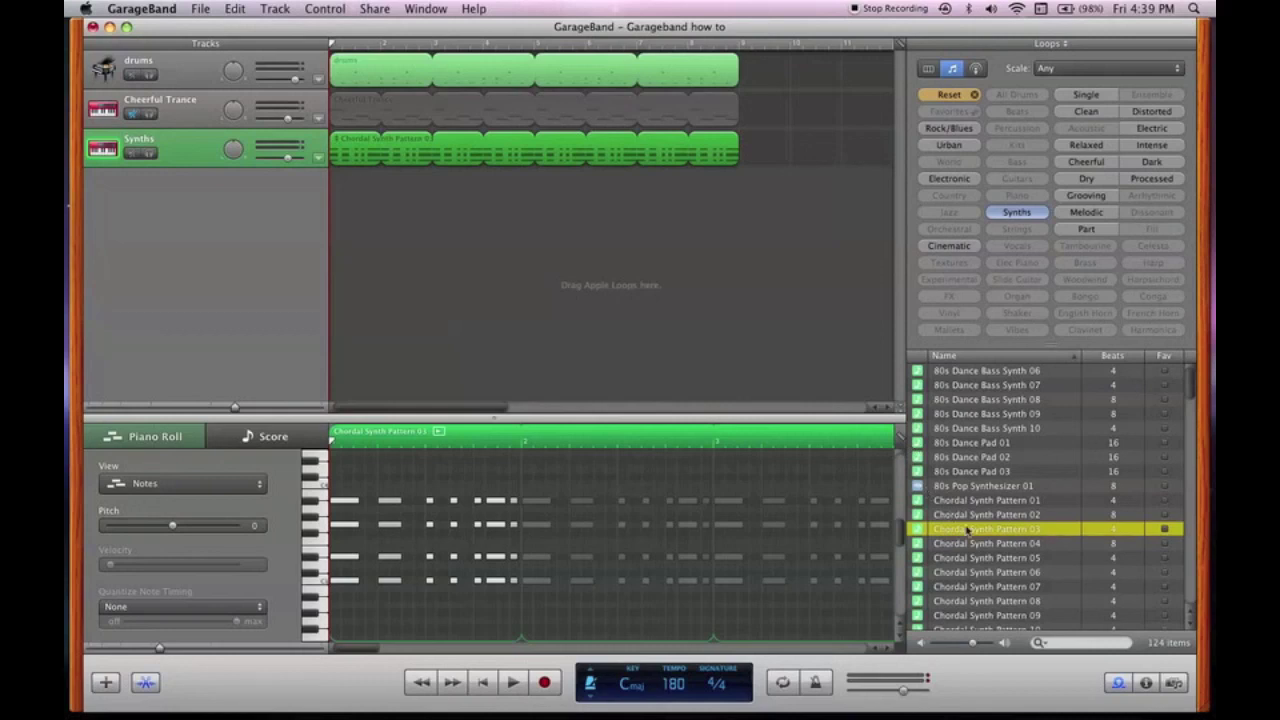
{"action": "left_click", "coordinate": [967, 530]}
- Play back the arrangement, then shrink the Chordal Synth Pattern 03 loop to one bar
{"action": "left_click", "coordinate": [510, 684]}
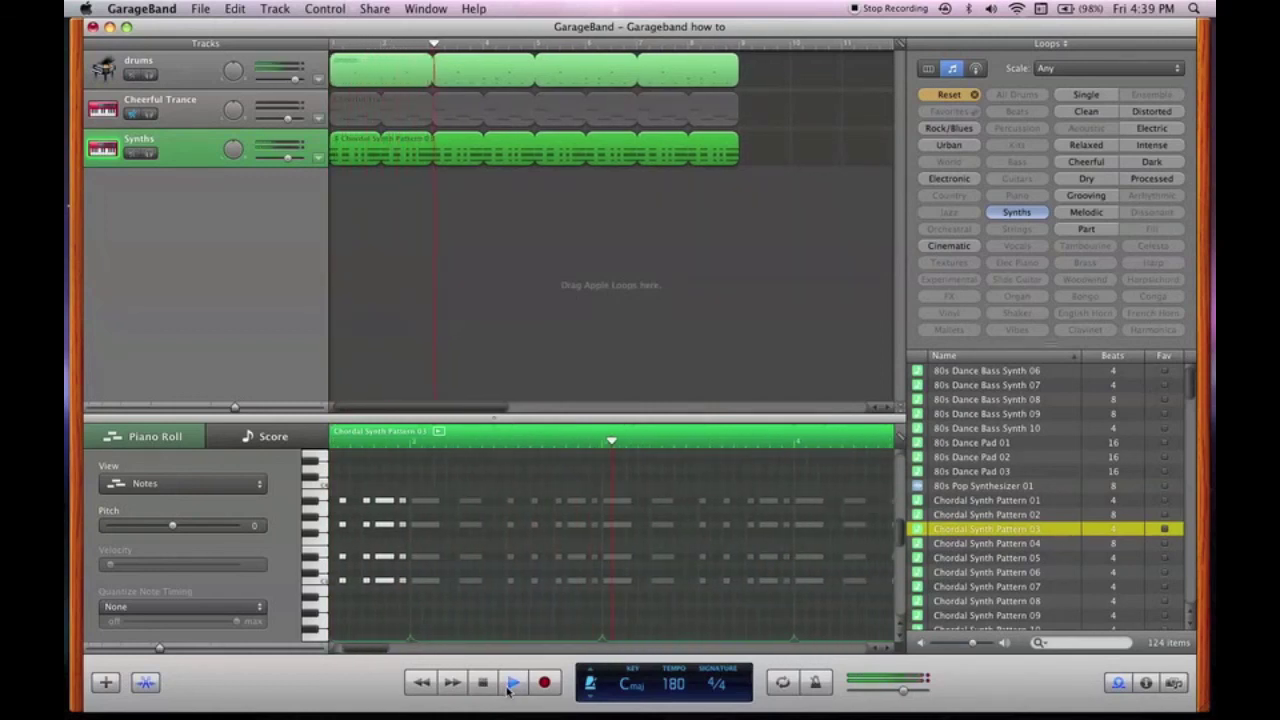
{"action": "left_click", "coordinate": [510, 684]}
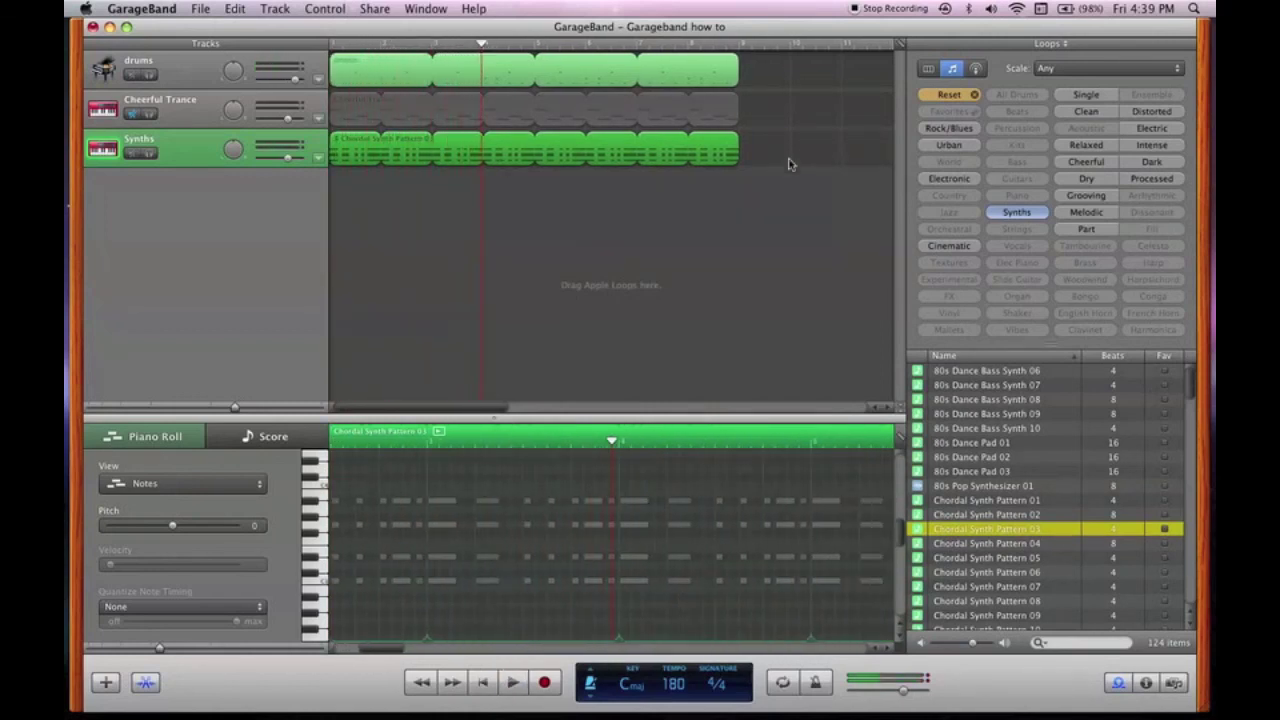
{"action": "left_click_drag", "start_coordinate": [733, 149], "coordinate": [379, 149]}
{"action": "scroll", "coordinate": [999, 447], "scroll_direction": "down", "scroll_amount": 3}
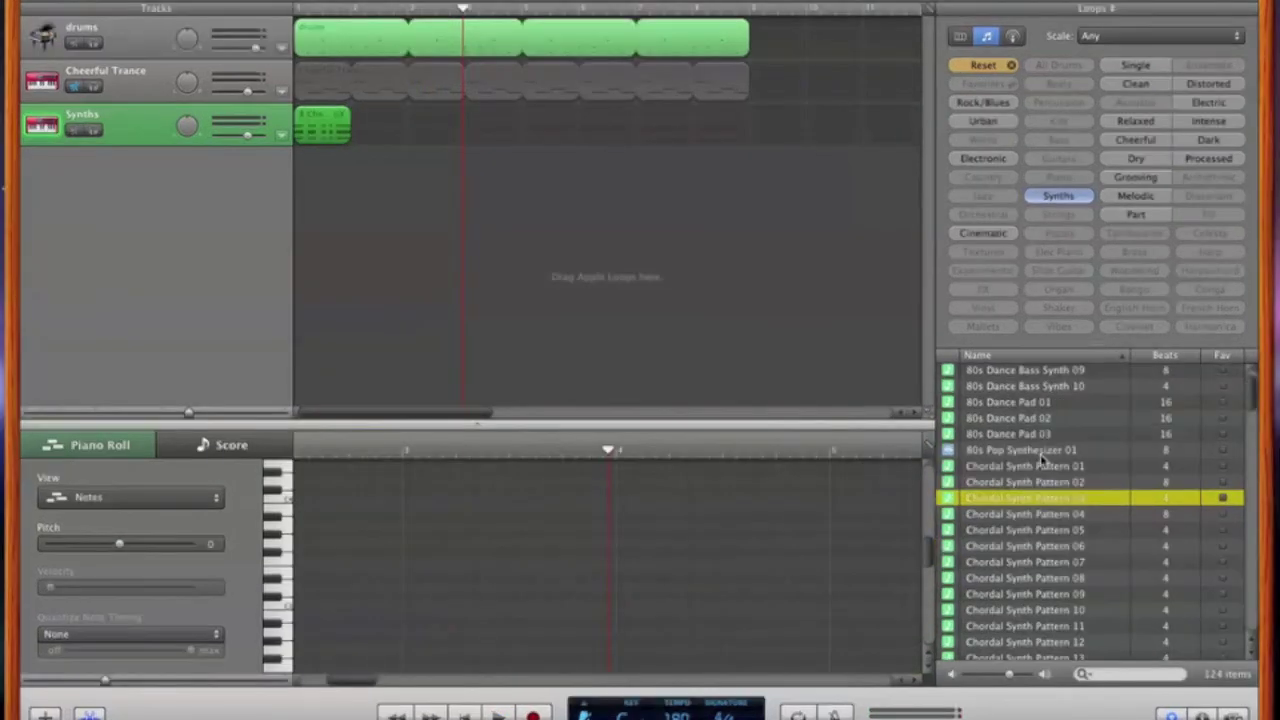
{"action": "scroll", "coordinate": [1040, 456], "scroll_direction": "down", "scroll_amount": 6}
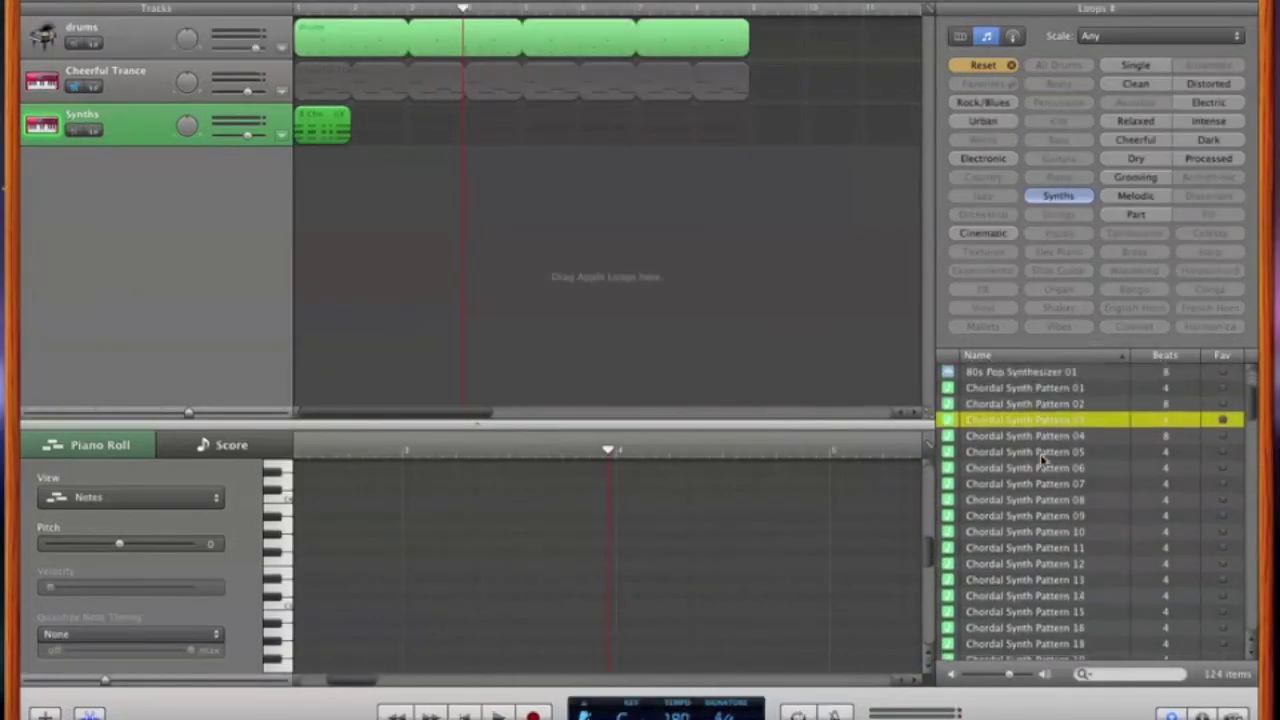
{"action": "scroll", "coordinate": [1040, 456], "scroll_direction": "up", "scroll_amount": 2}
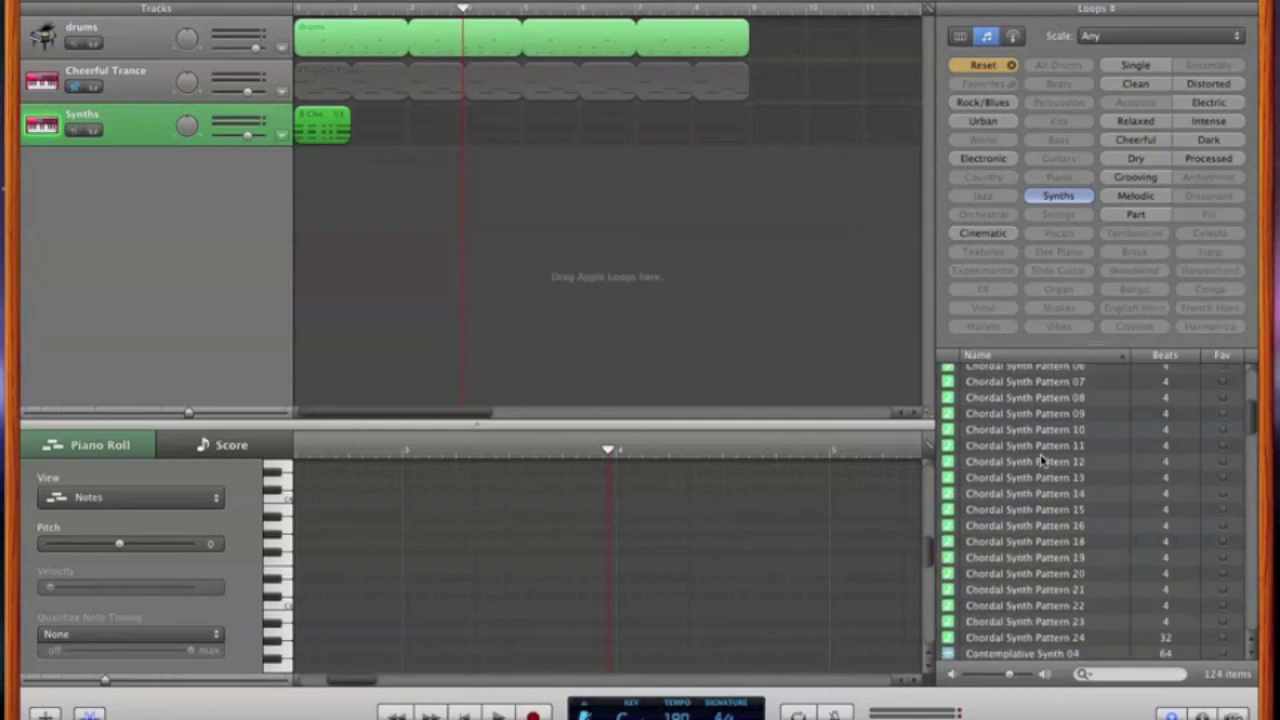
- Select the drums region and then the Synths region in the arrangement
{"action": "left_click", "coordinate": [376, 52]}
{"action": "left_click", "coordinate": [330, 133]}
{"action": "left_click", "coordinate": [364, 56]}
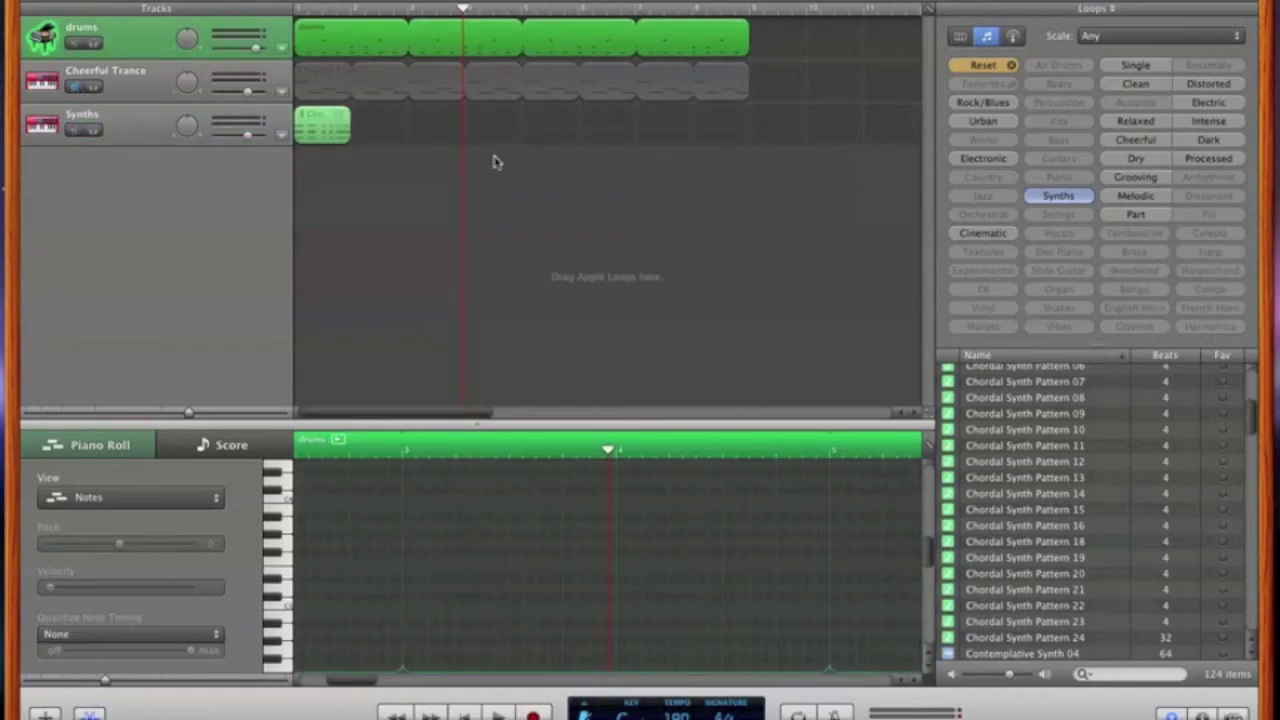
{"action": "left_click", "coordinate": [328, 134]}
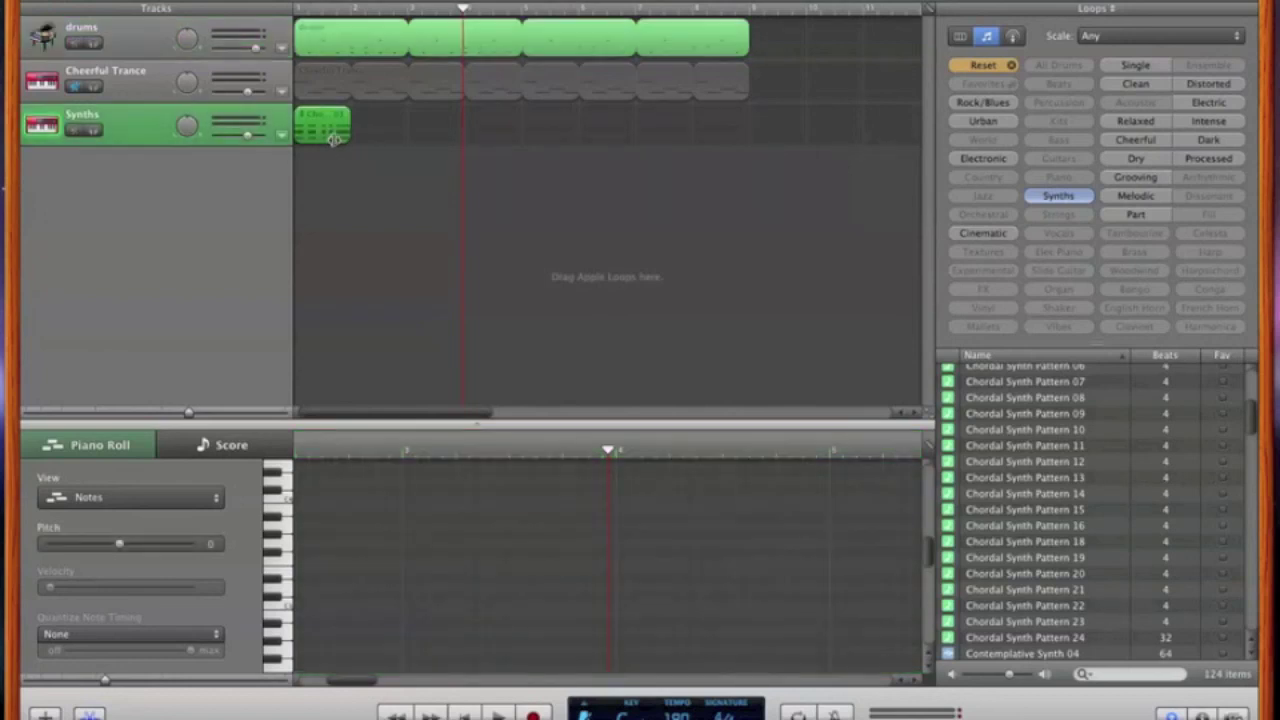